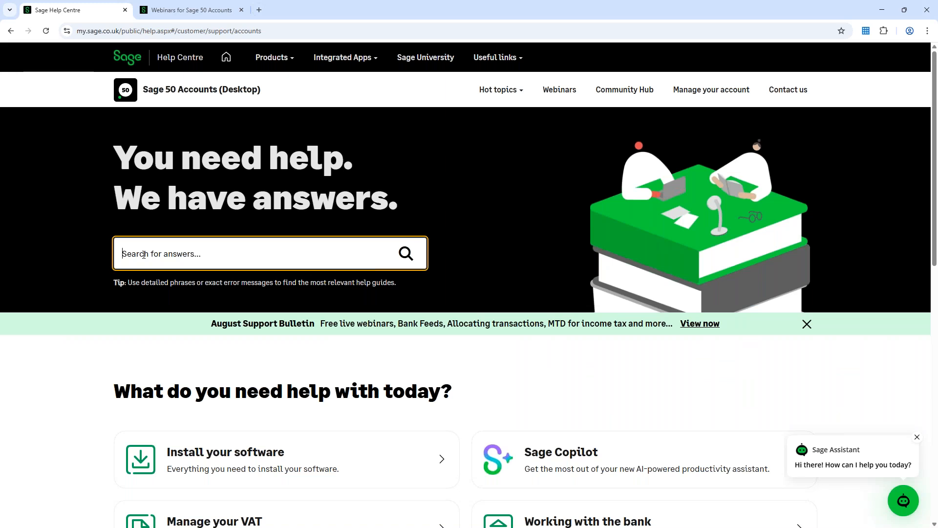
Search the help centre for "supplier payments" and read through the "What is Supplier Payments?" article
text(supplier payments)
key(Return)
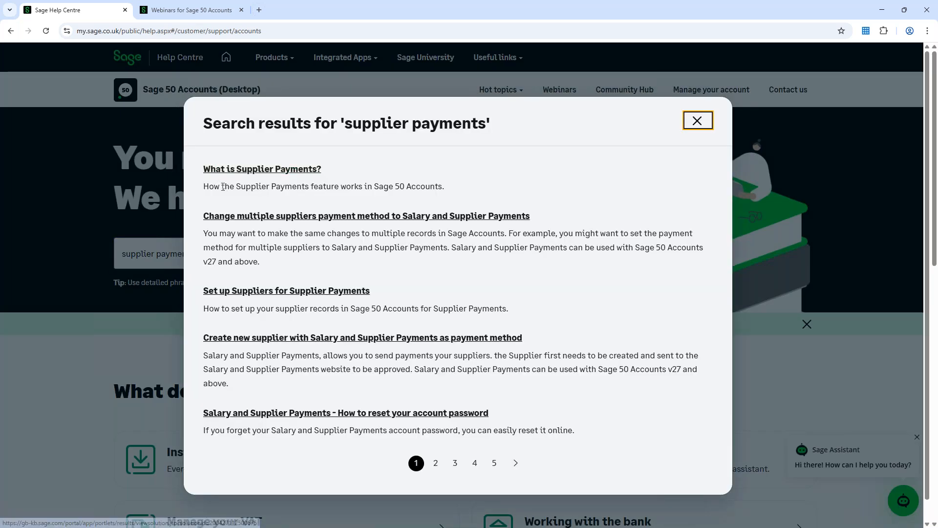
click(262, 171)
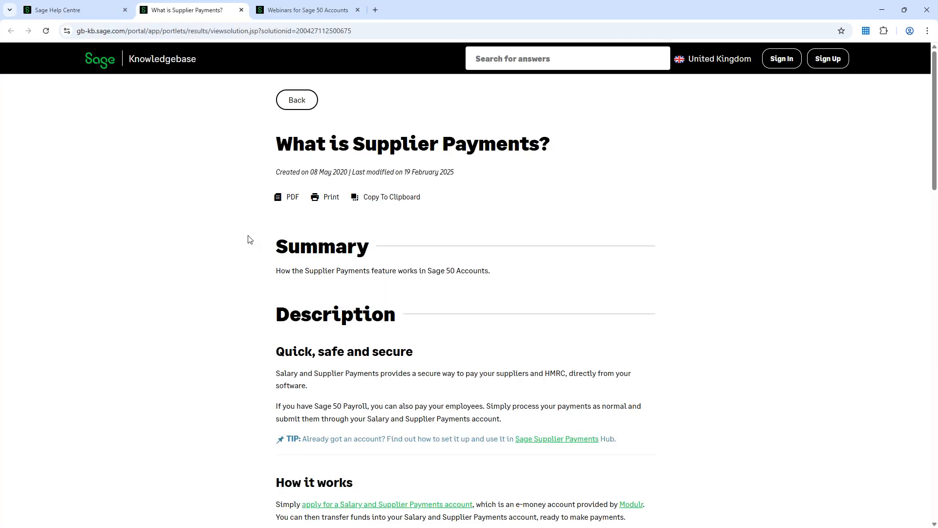
scroll(476, 200, down, 1)
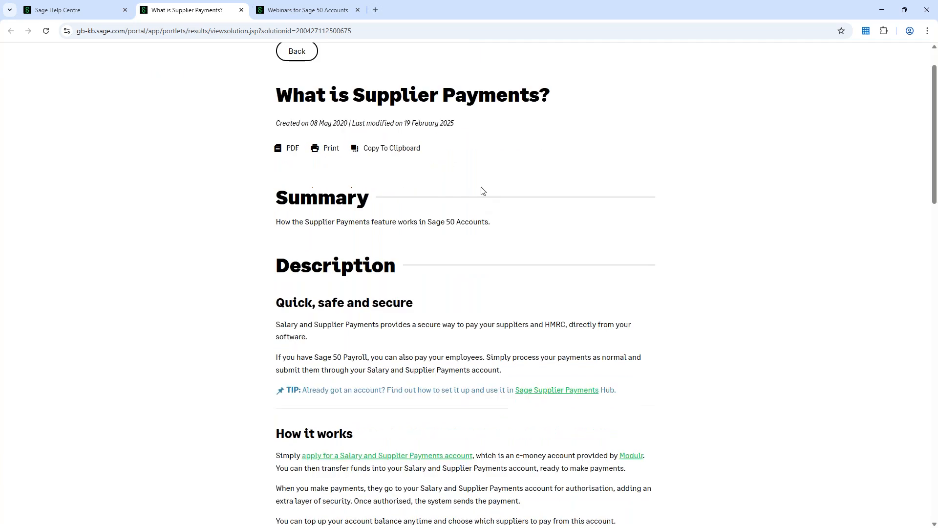
scroll(481, 191, down, 1)
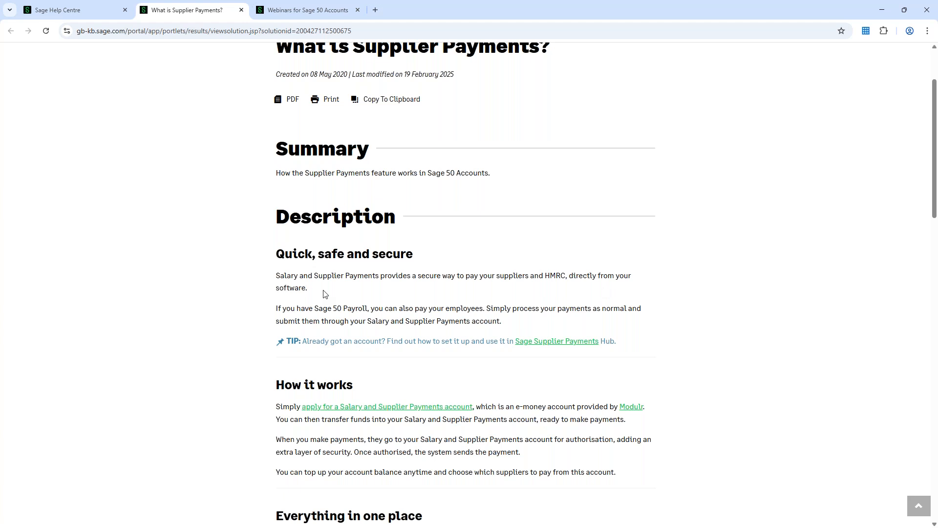
scroll(325, 293, down, 3)
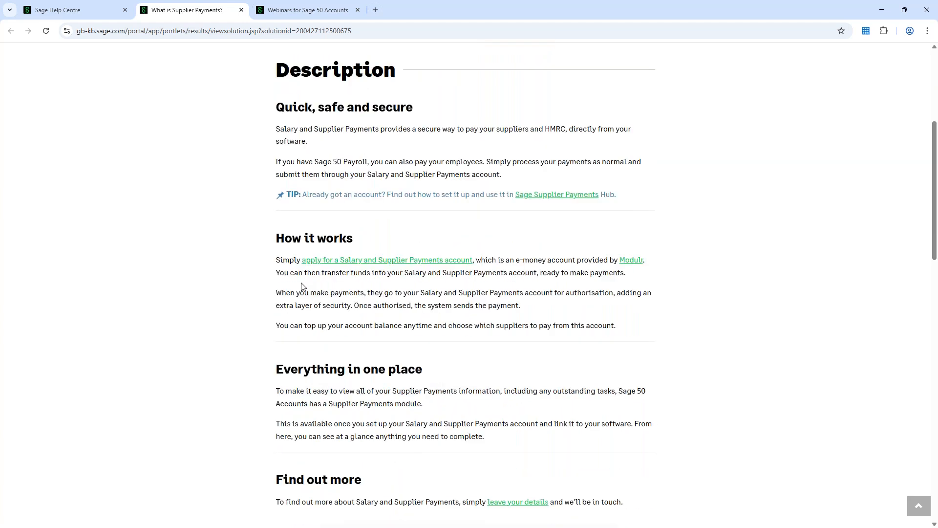
scroll(298, 289, down, 2)
scroll(297, 283, up, 2)
scroll(377, 273, up, 5)
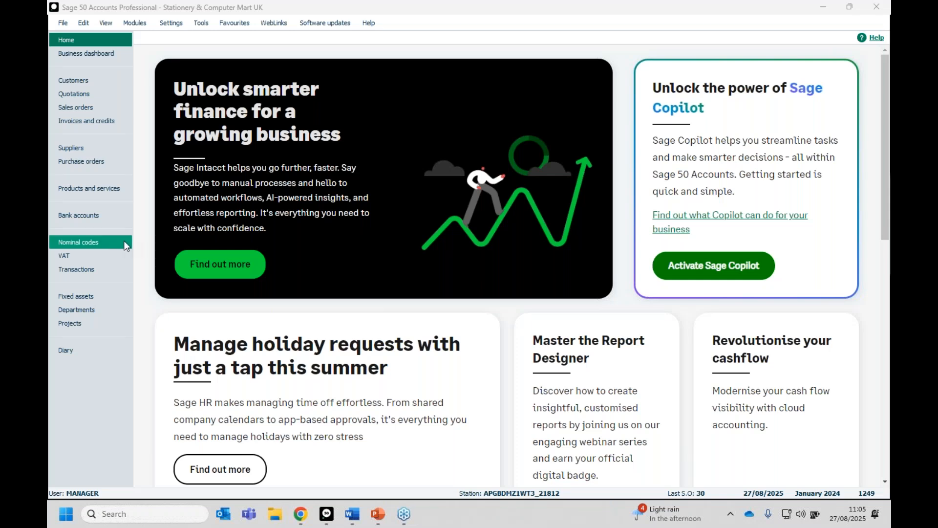
Switch to Sage 50 Accounts and start a supplier payment from bank account 1200 for Mears Insurance (MEA001)
click(89, 216)
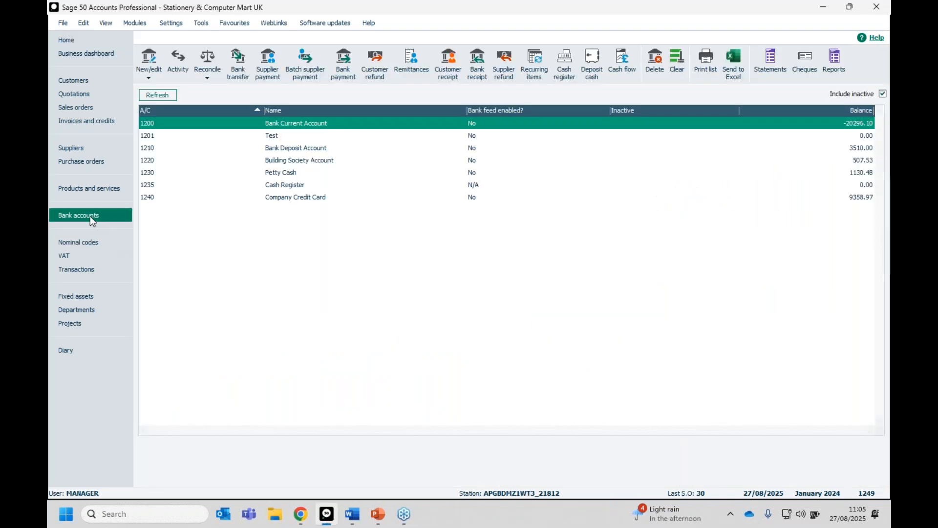
click(269, 71)
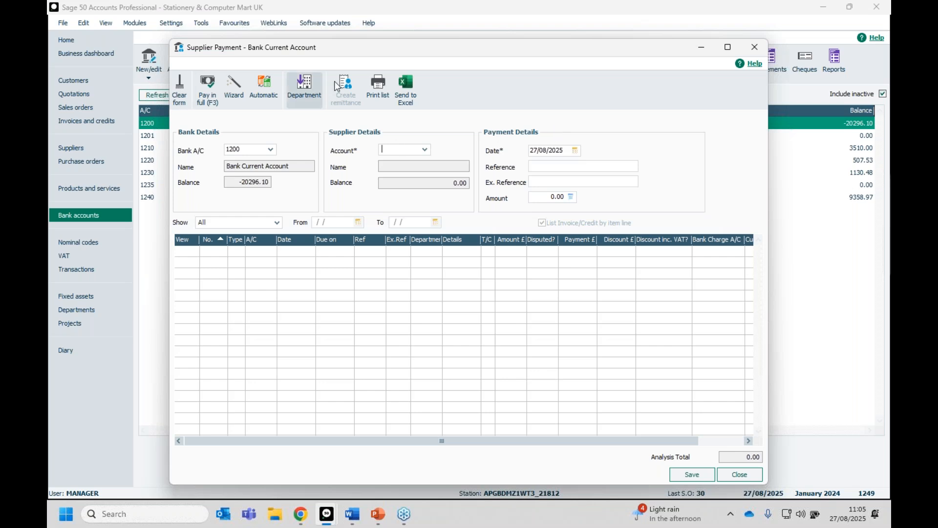
mouse_move(357, 51)
mouse_down()
mouse_move(351, 34)
mouse_move(357, 45)
mouse_up()
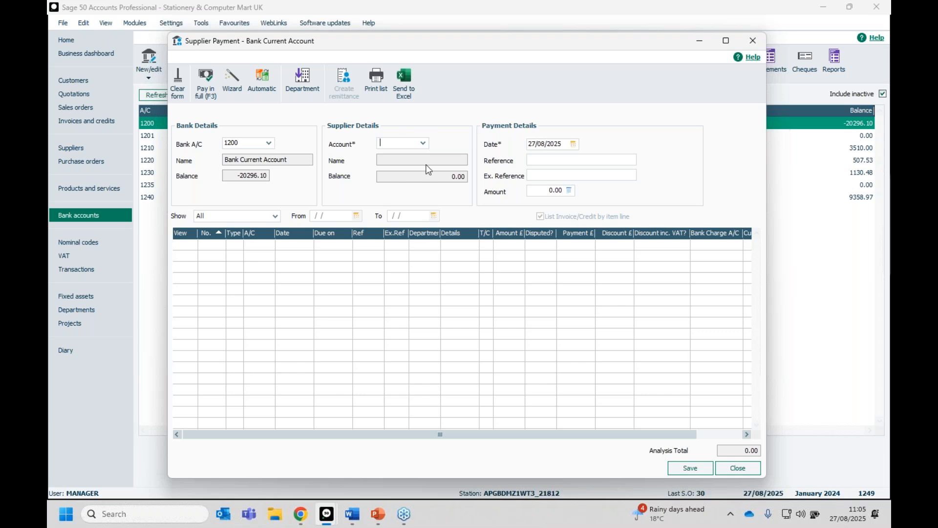
click(422, 143)
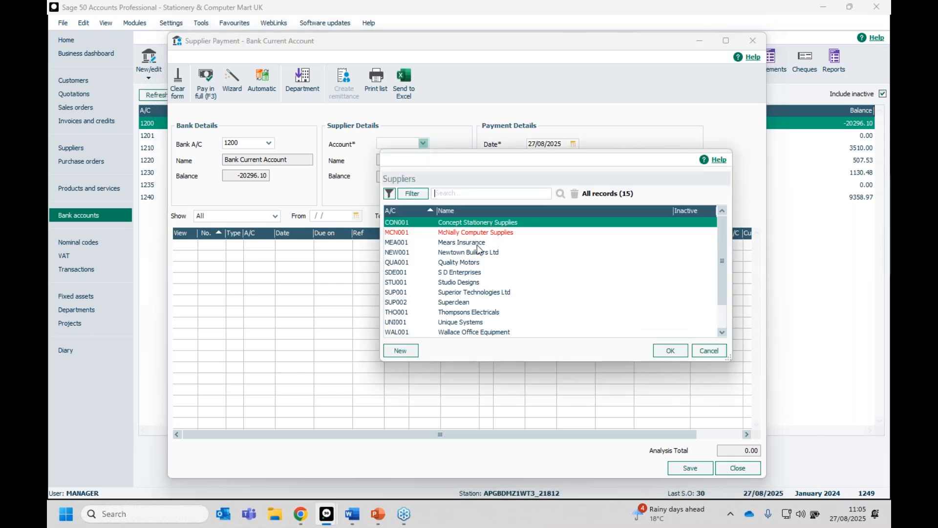
click(479, 243)
click(675, 352)
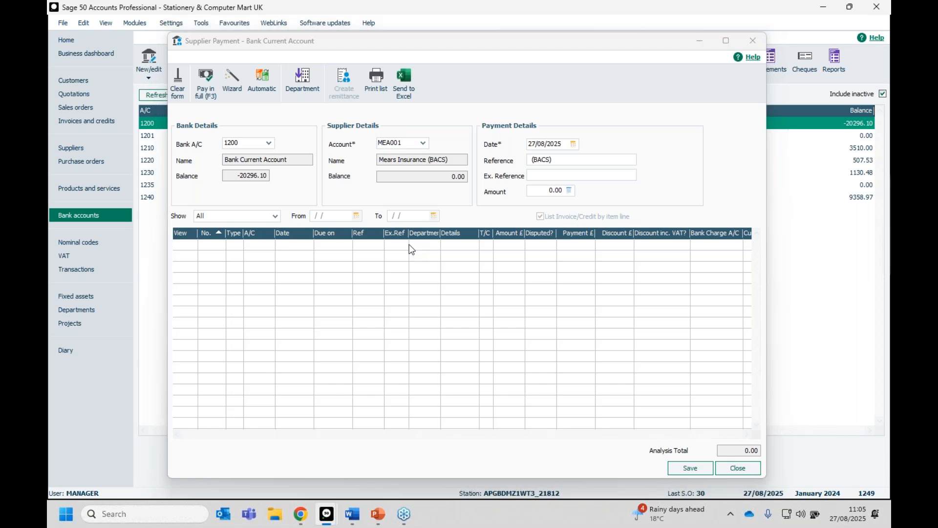
Switch the supplier payment to Quality Motors (QUA001) to view its outstanding transactions, and close the form without saving
click(423, 143)
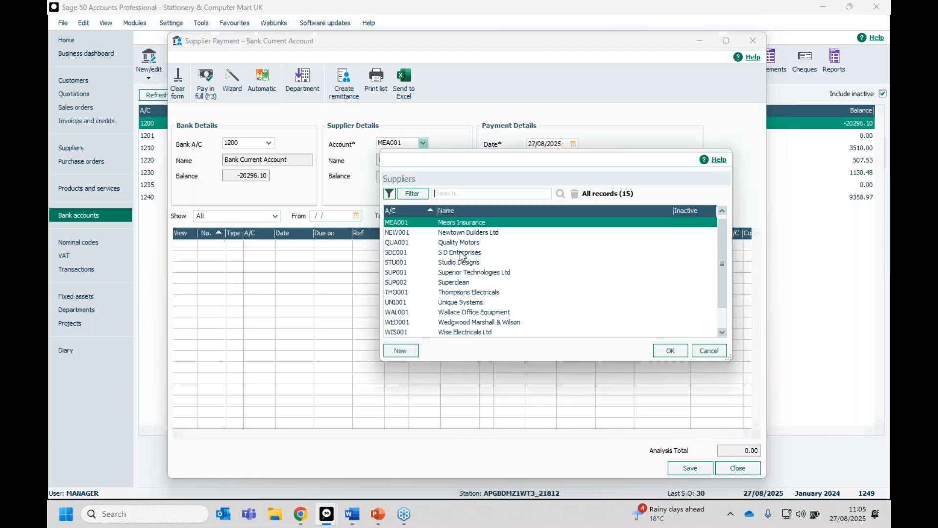
click(460, 242)
click(662, 348)
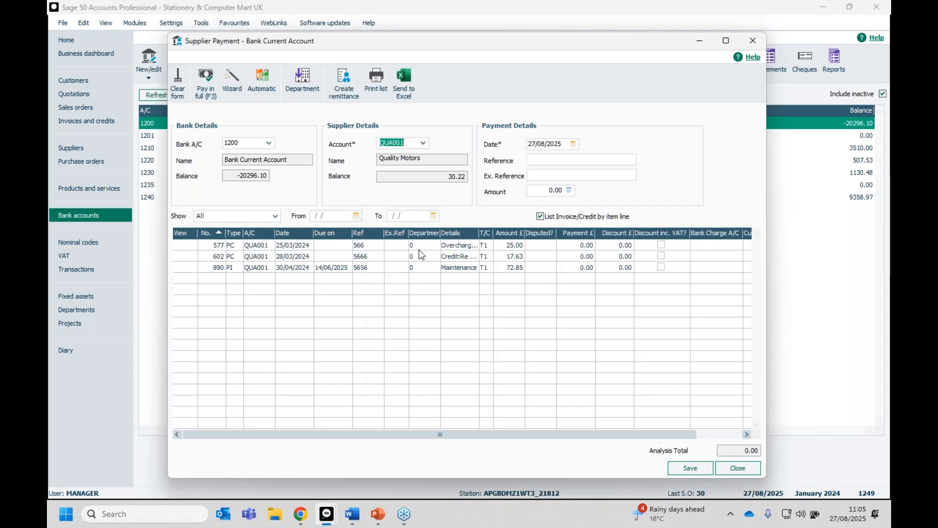
click(574, 267)
click(747, 467)
click(467, 297)
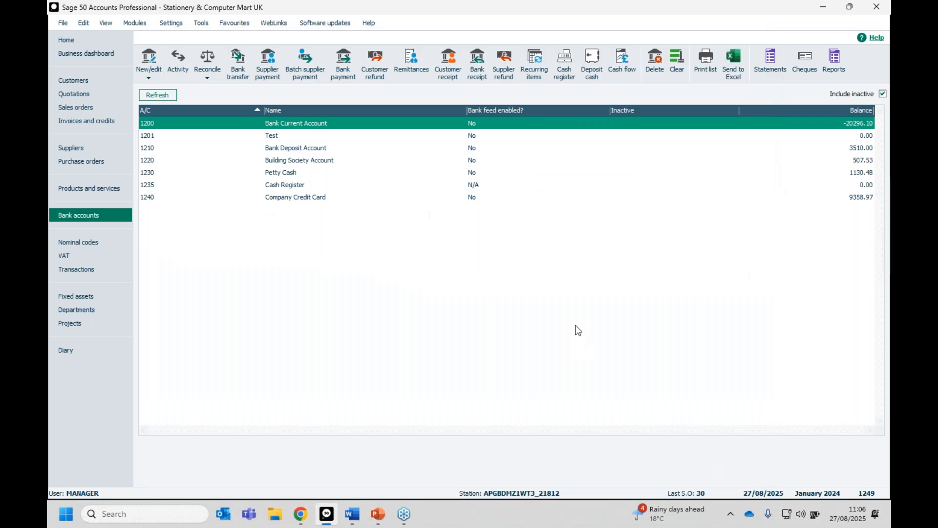
Reopen the supplier payment form, view the outstanding items for Concept Stationery Supplies (CON001), and close it without saving
click(267, 64)
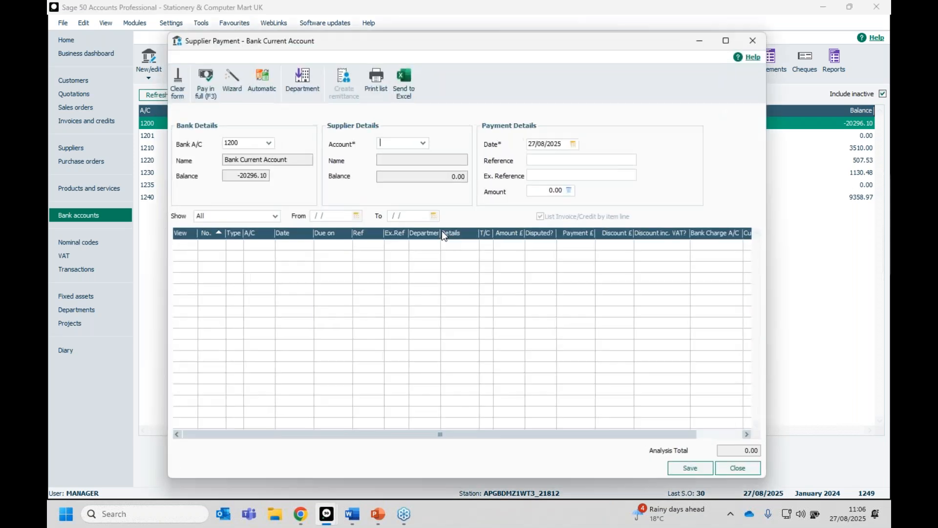
click(422, 143)
double_click(464, 282)
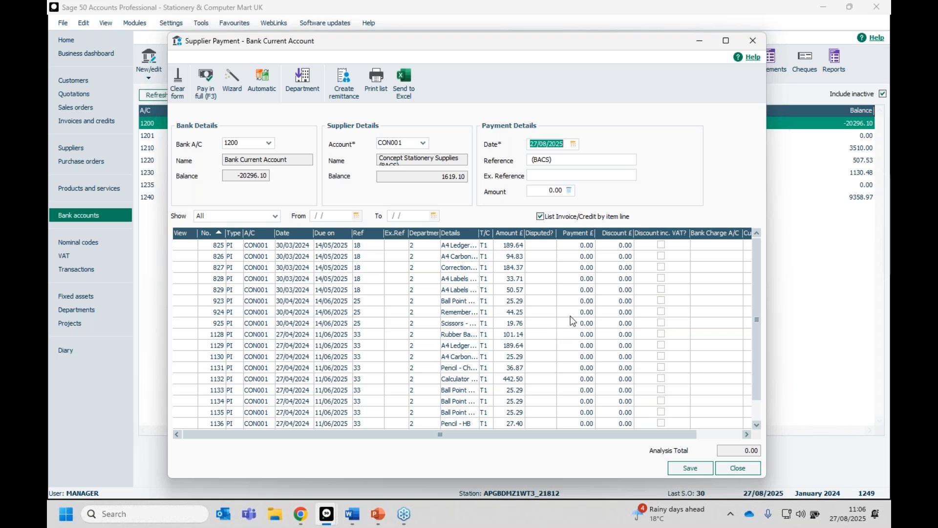
click(736, 468)
click(476, 288)
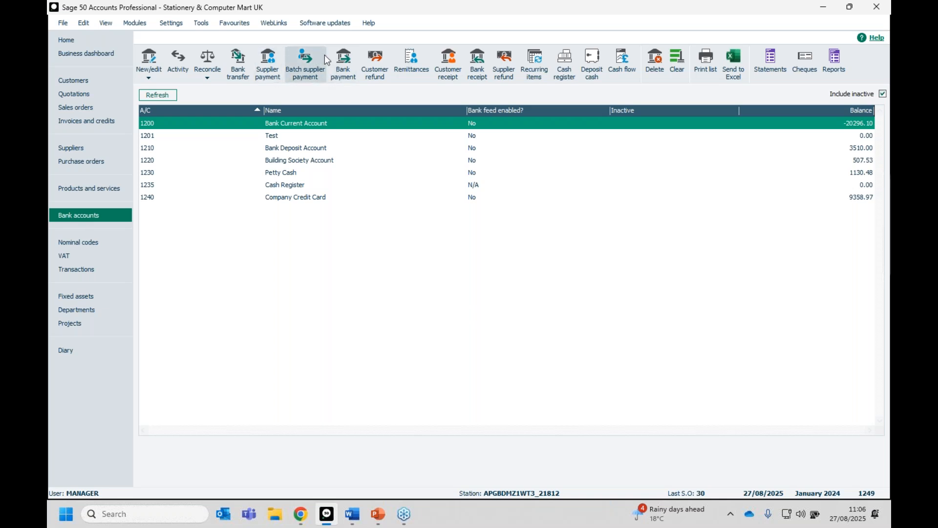
Reduce the program window to view the grouped payment options for bank accounts, and maximise it again
click(849, 8)
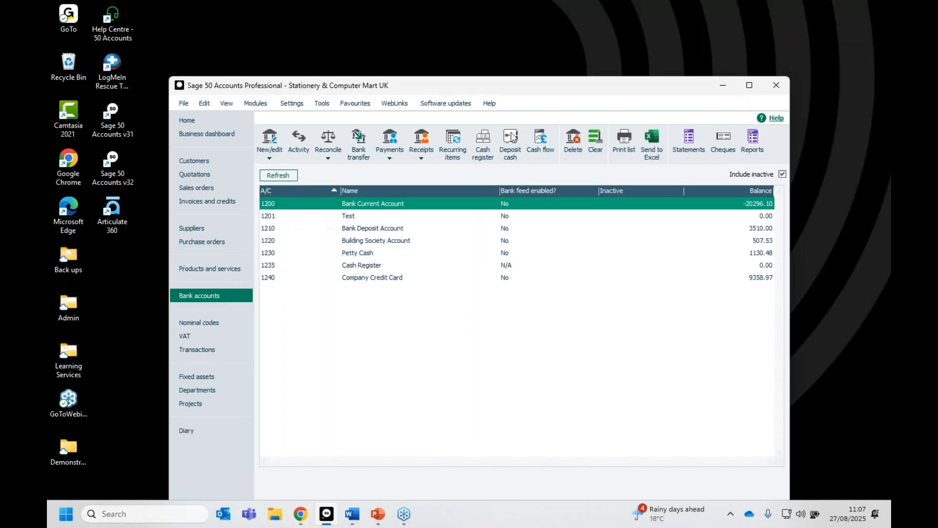
drag(483, 86, 452, 37)
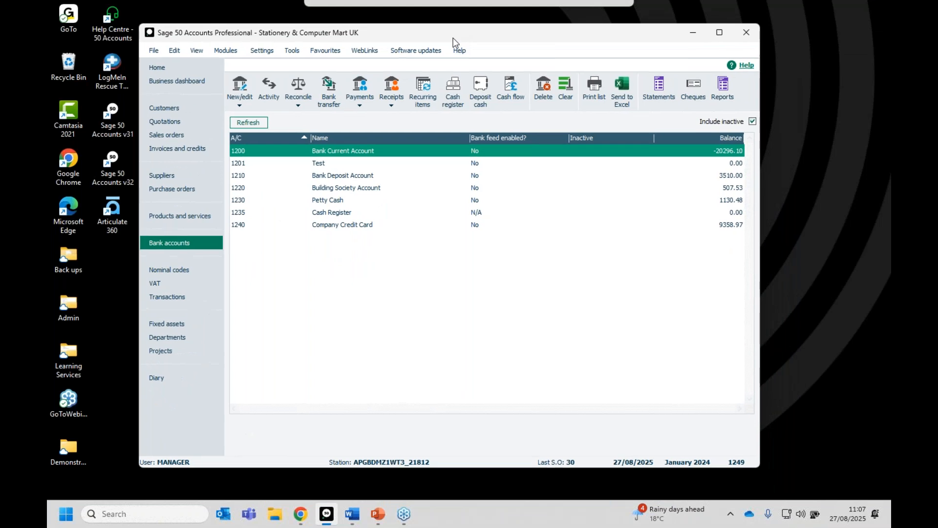
click(351, 108)
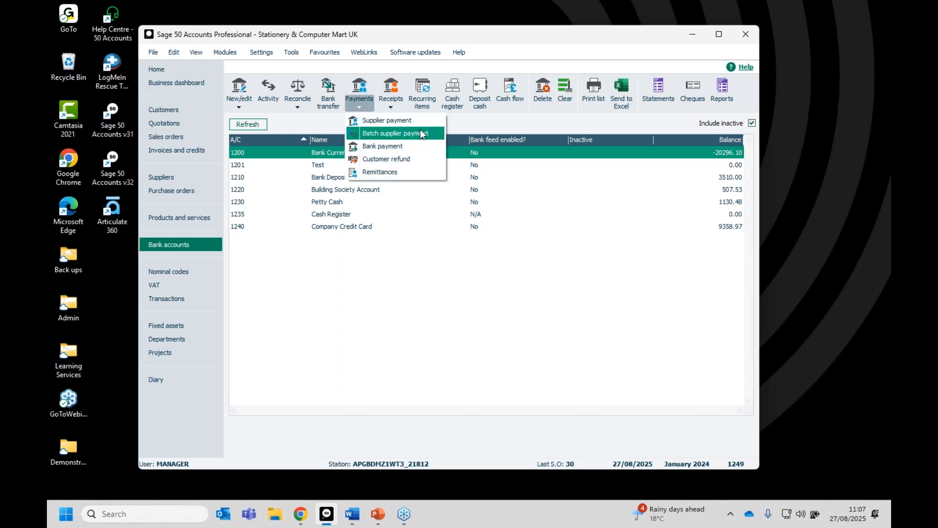
click(719, 35)
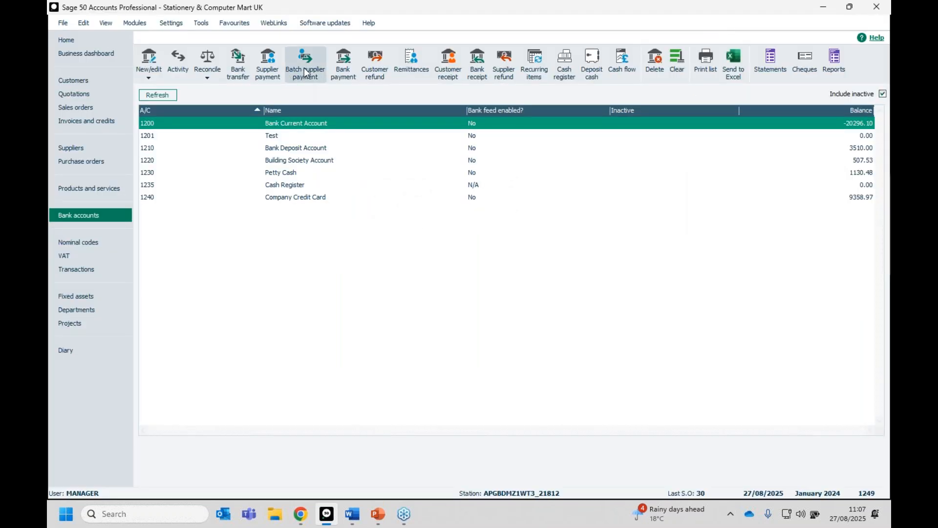
Open the batch supplier payments form for bank account 1200 and view the departments available for the transaction
click(307, 73)
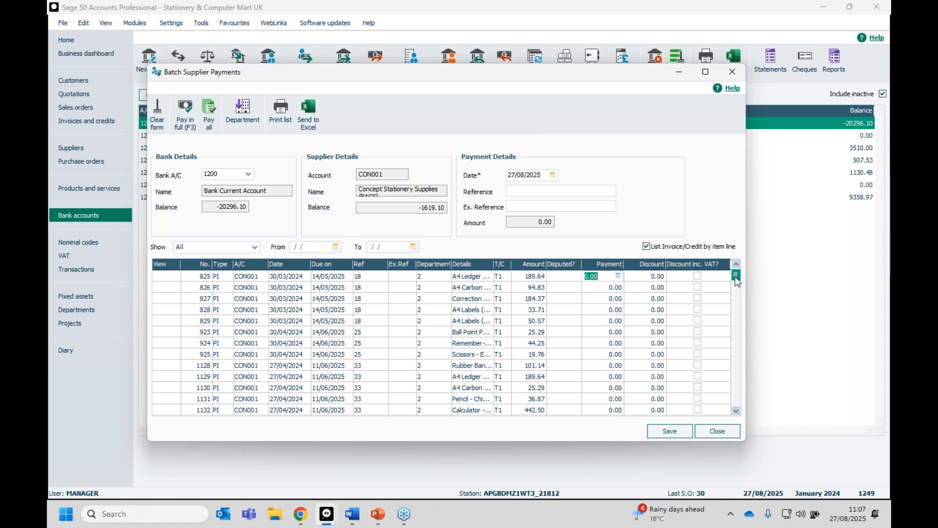
drag(735, 276, 731, 335)
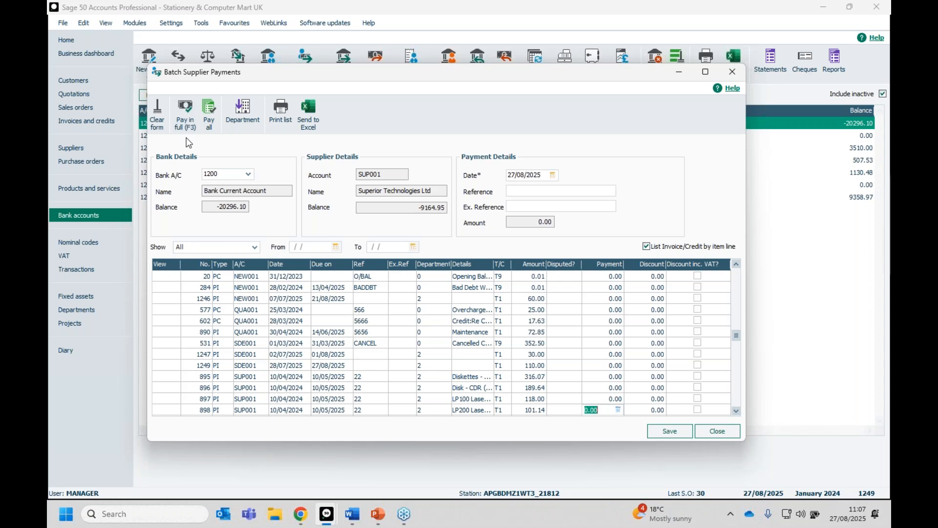
click(239, 113)
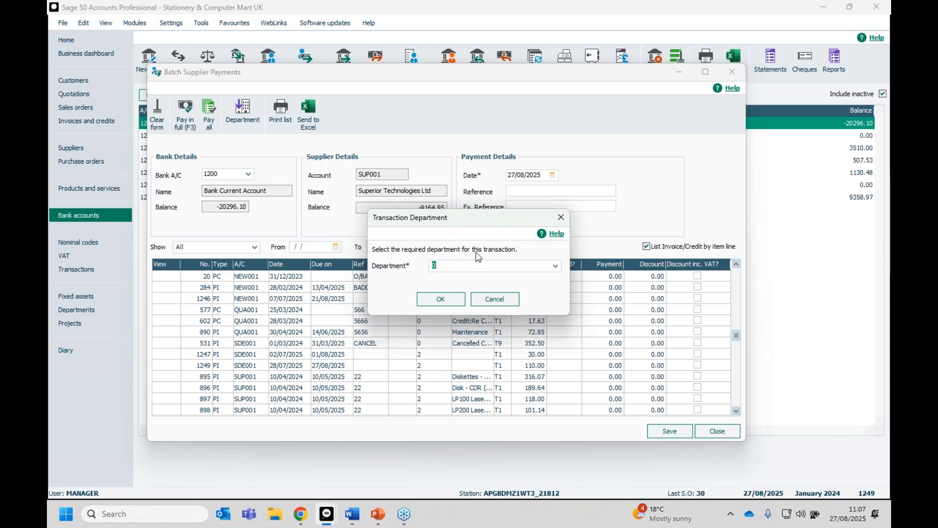
click(555, 266)
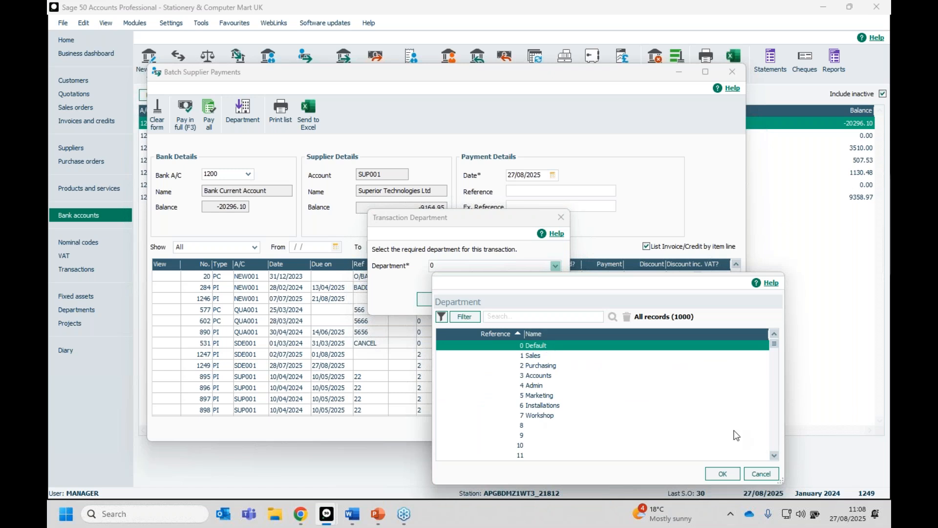
click(762, 469)
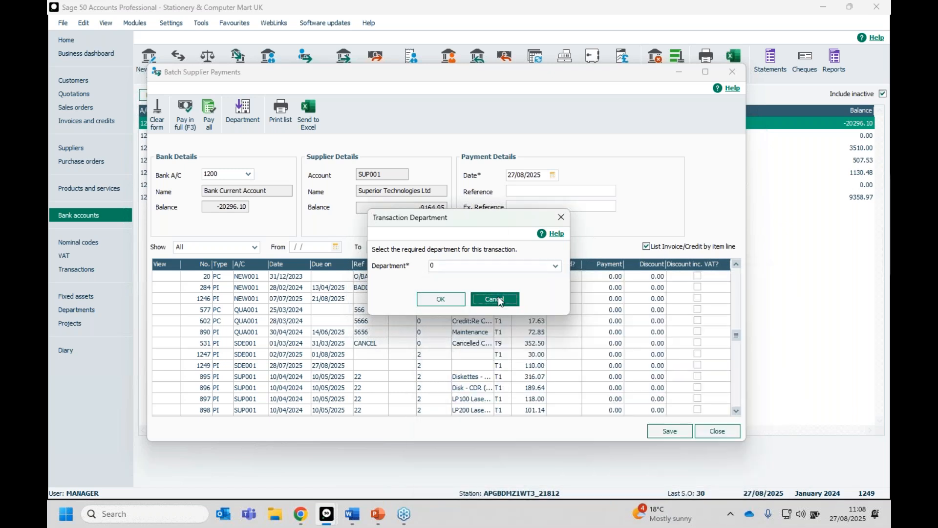
click(495, 299)
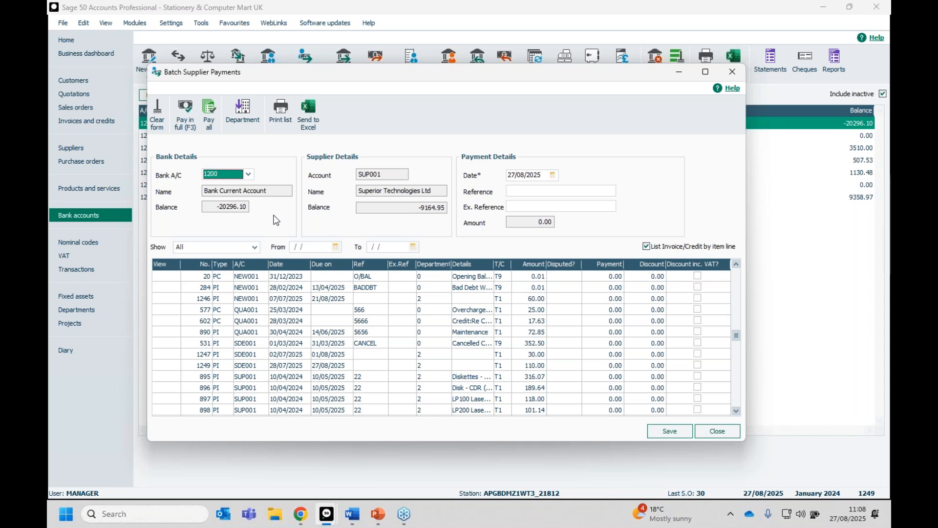
Filter the batch payment transactions to those due, and switch to a date range starting from 01/06/2025
click(256, 245)
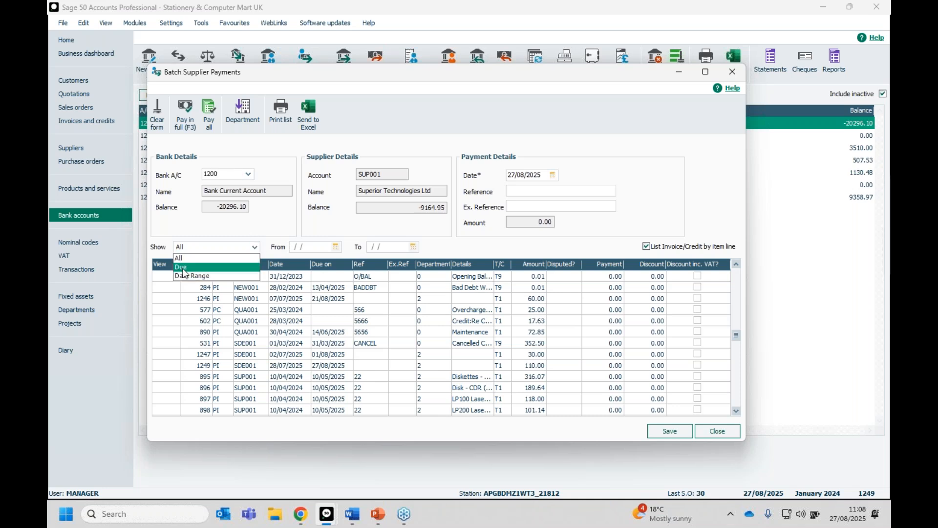
click(184, 268)
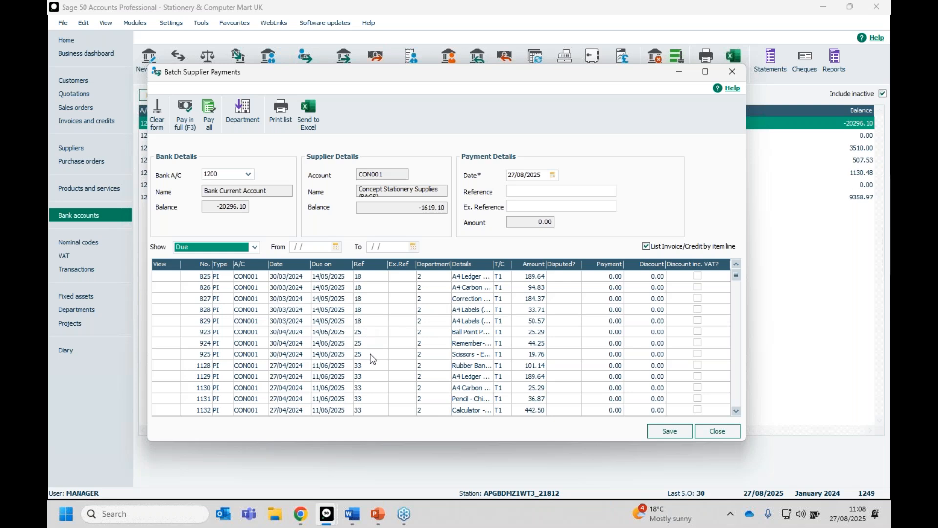
click(255, 247)
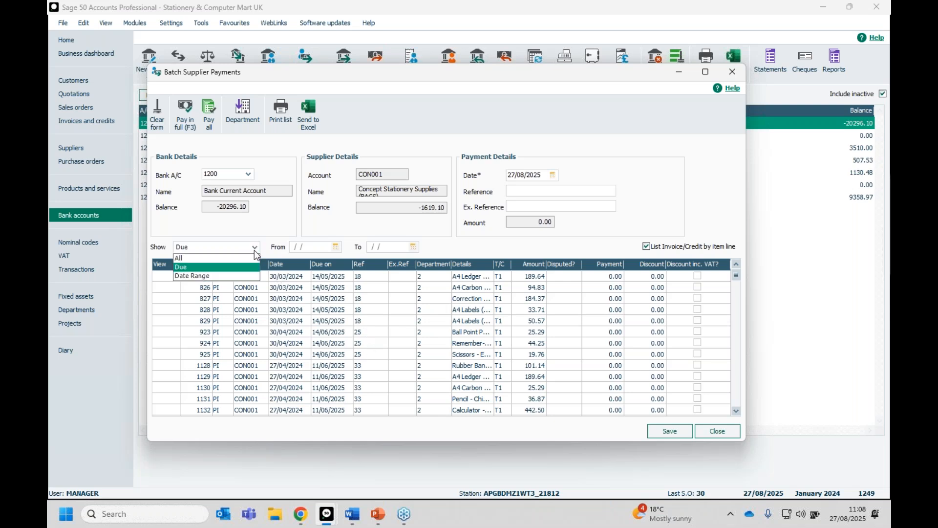
click(184, 274)
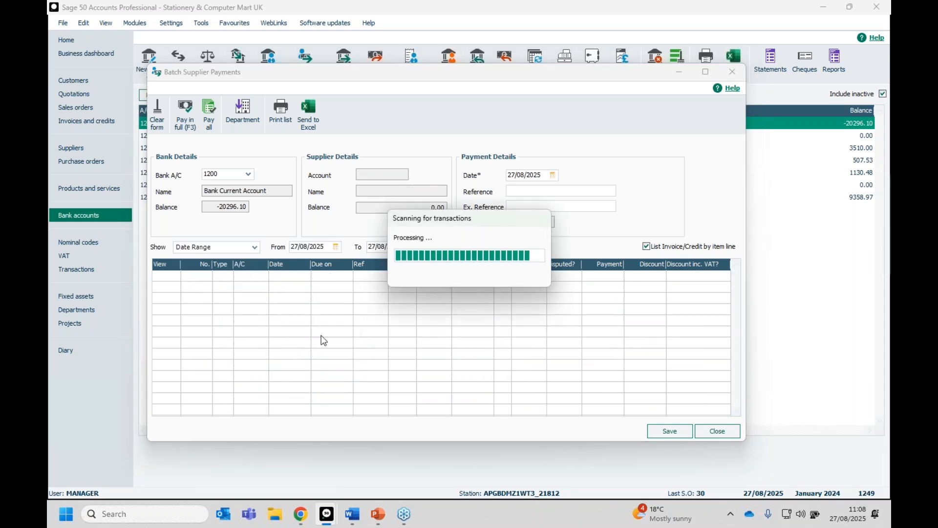
click(336, 246)
click(313, 259)
click(313, 258)
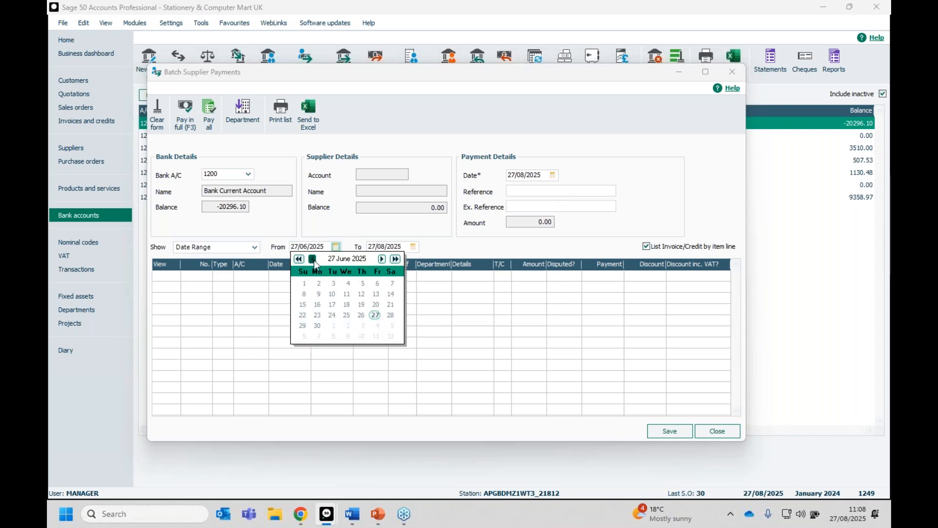
click(304, 283)
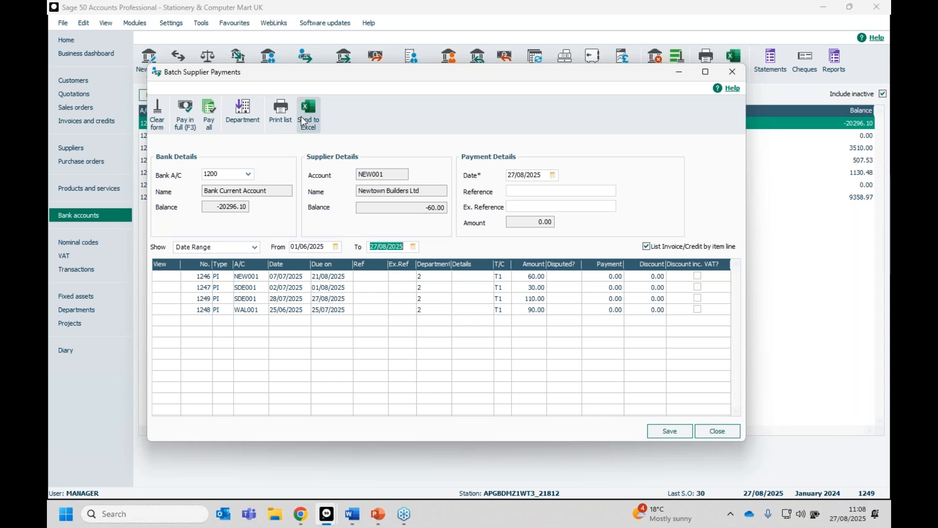
Show all outstanding transactions and turn off listing invoices and credits by item line
click(255, 247)
click(220, 255)
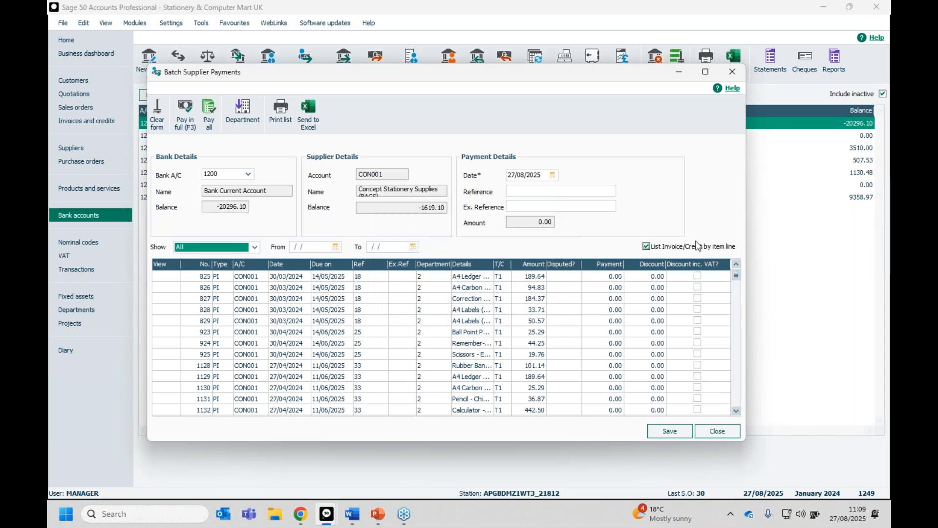
click(646, 245)
click(647, 247)
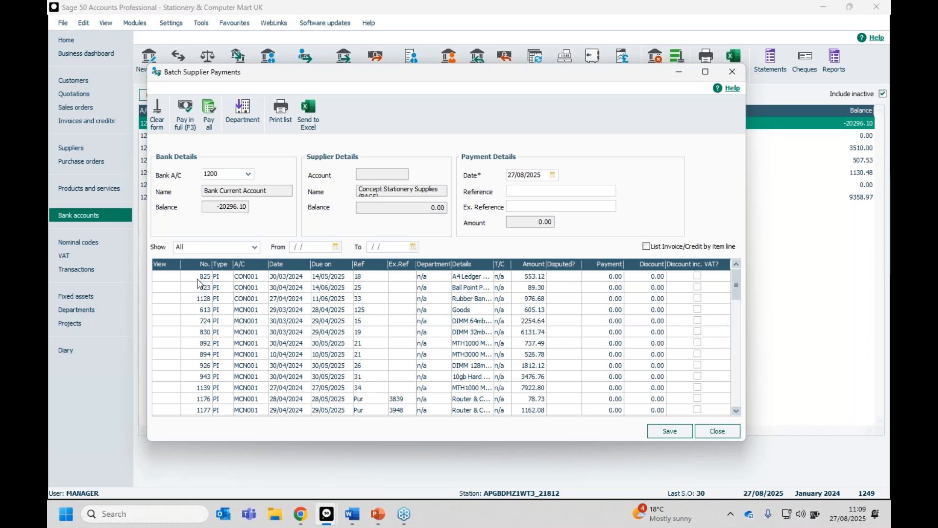
Compare the outstanding supplier transactions with and without listing invoices and credits by item line, leaving item lines shown, and close the form
click(646, 247)
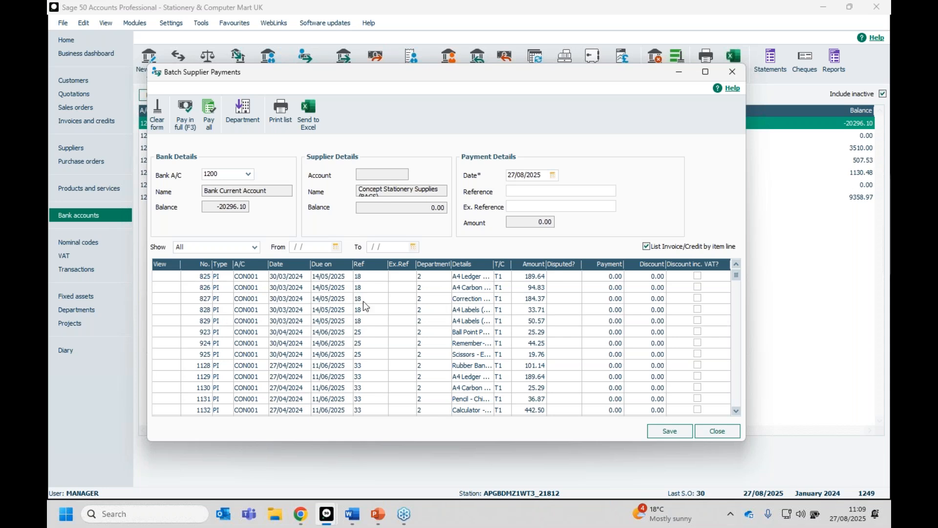
click(646, 247)
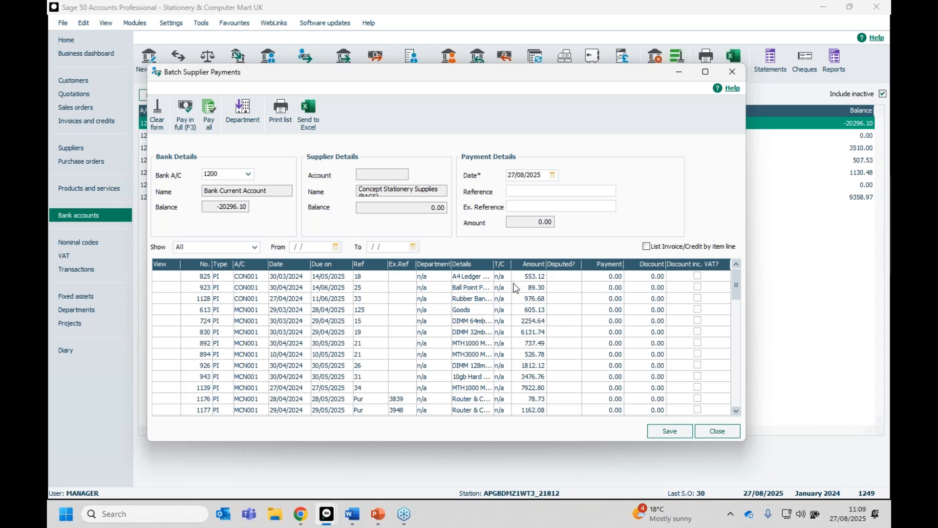
click(646, 247)
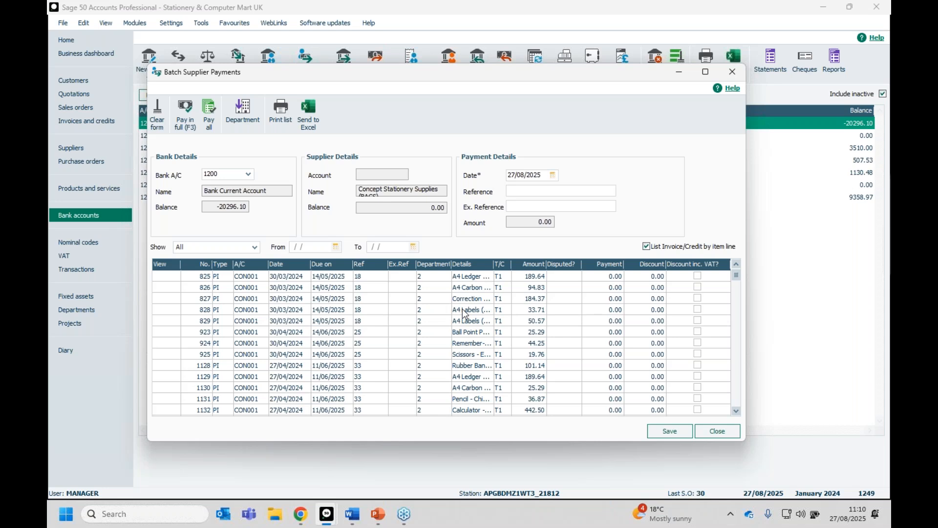
click(711, 438)
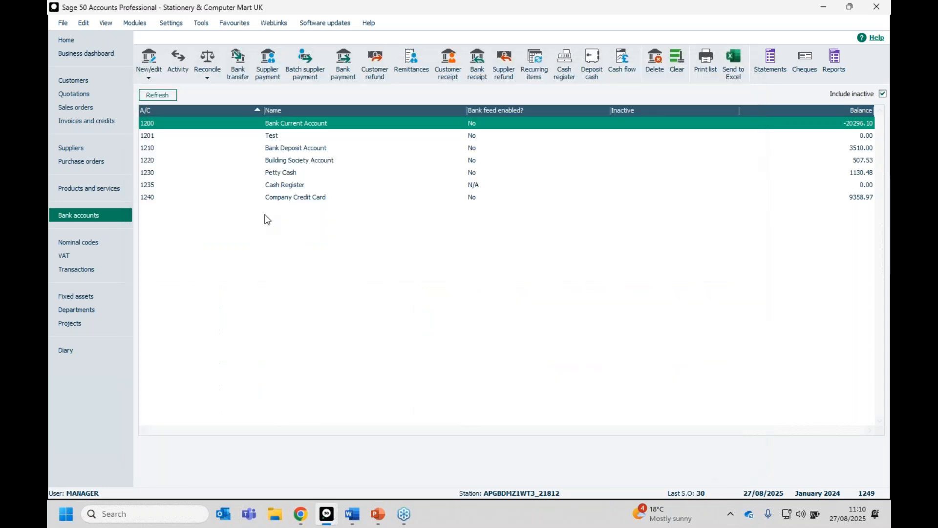
Enable e-Banking and Always Create Remittance in the bank defaults and save the settings
click(169, 23)
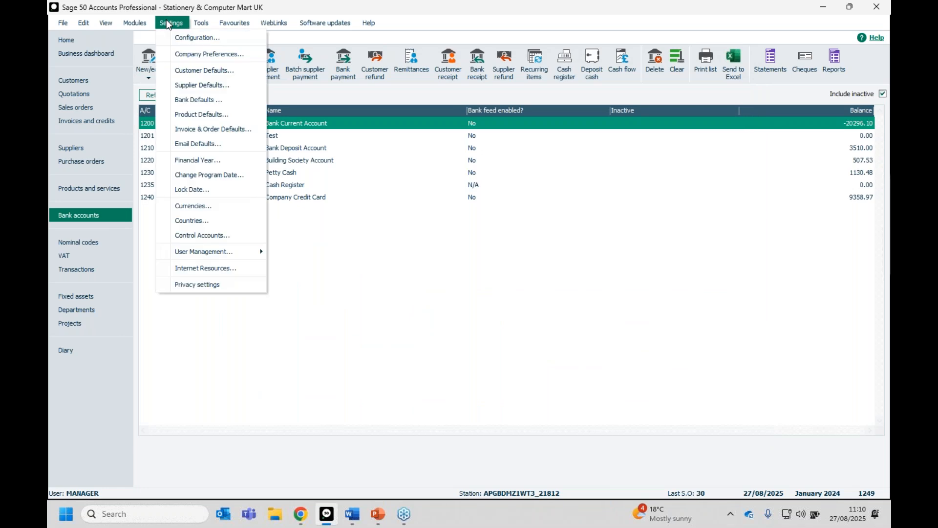
click(186, 101)
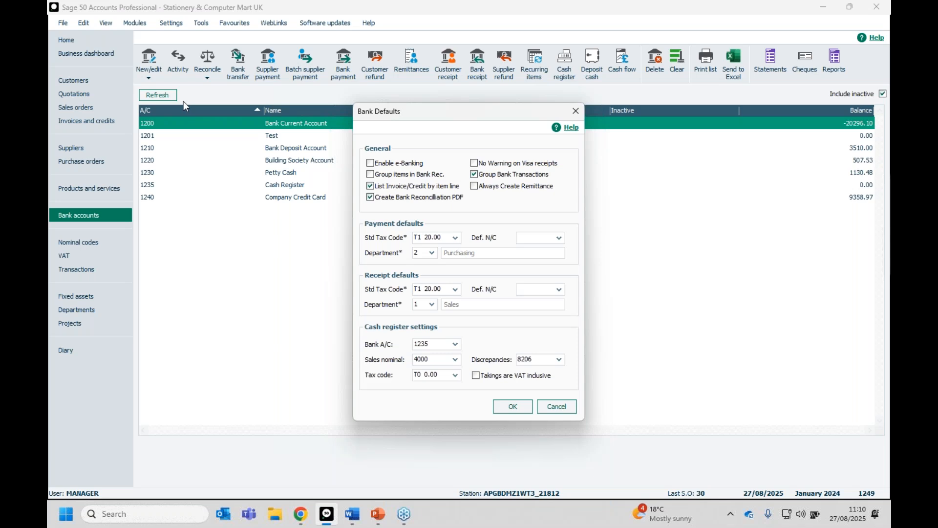
click(370, 164)
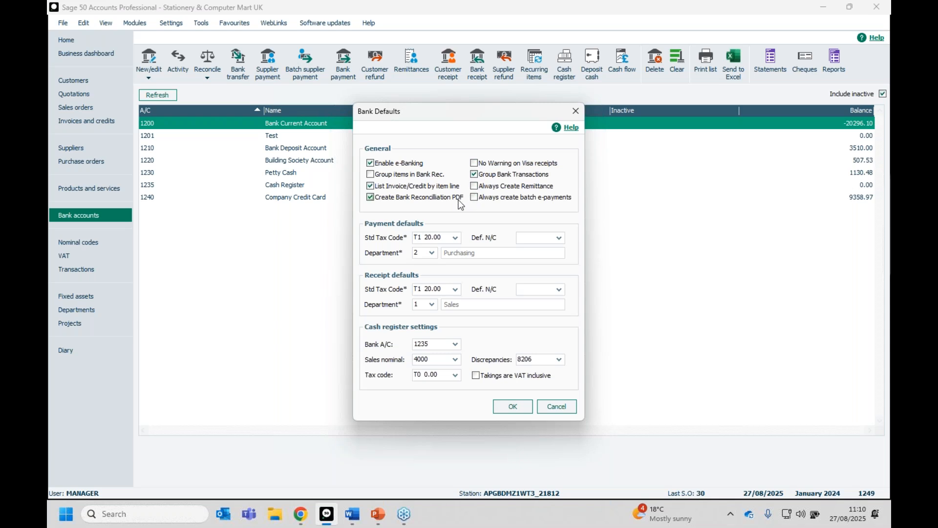
click(371, 163)
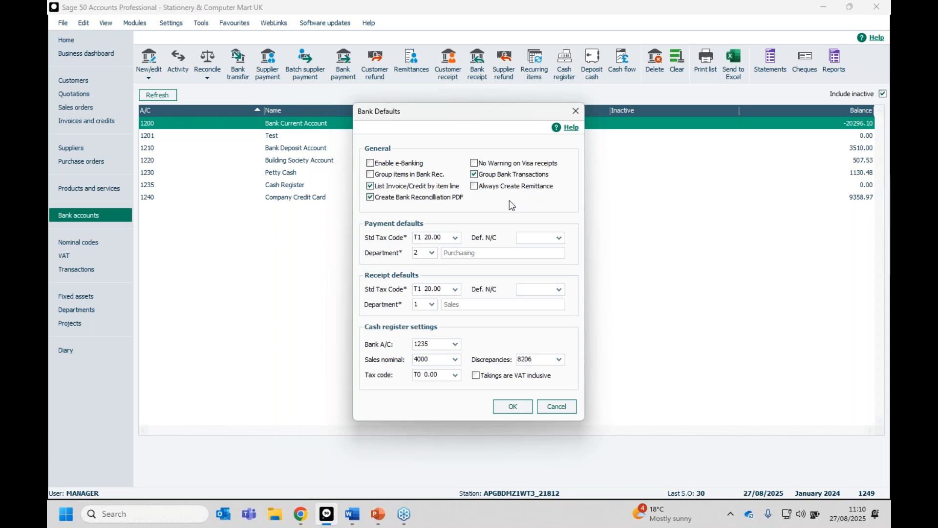
click(371, 163)
click(473, 186)
click(474, 198)
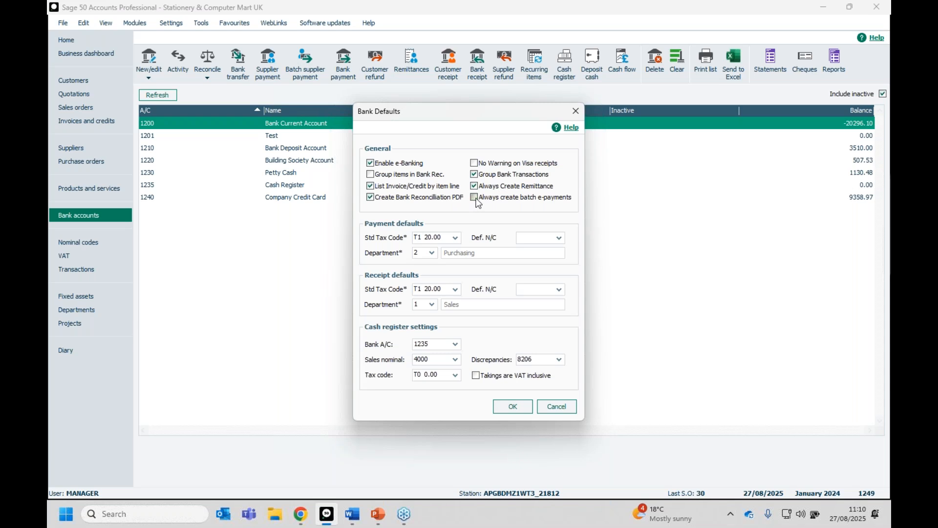
click(518, 406)
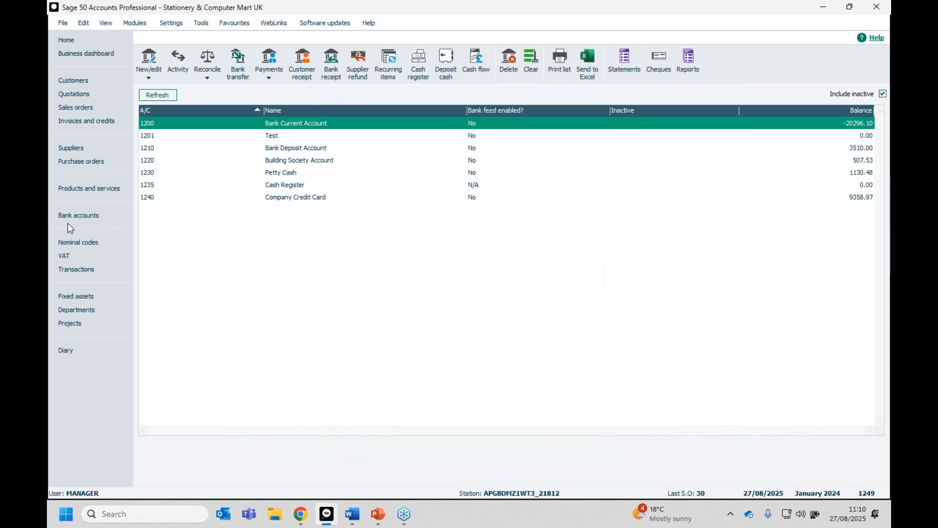
Open the batch supplier payments form for bank account 1200 and maximise it
click(269, 77)
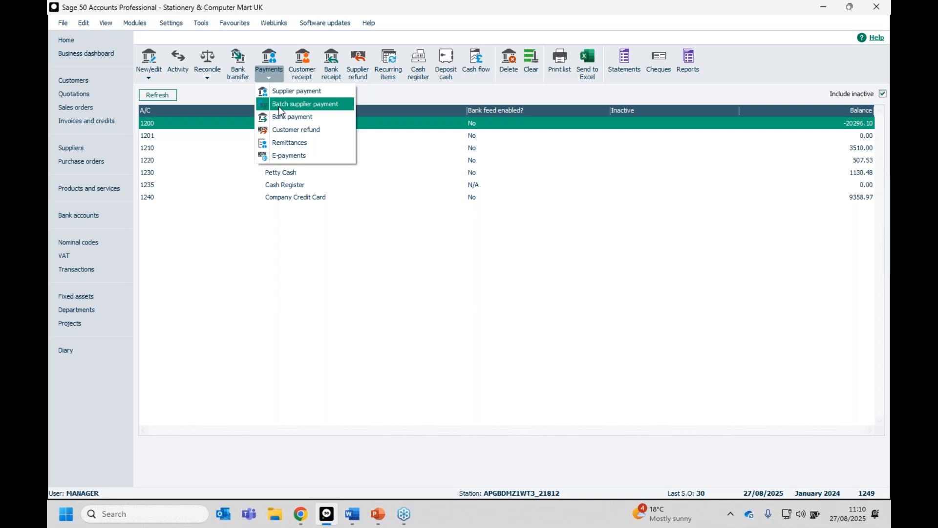
click(279, 109)
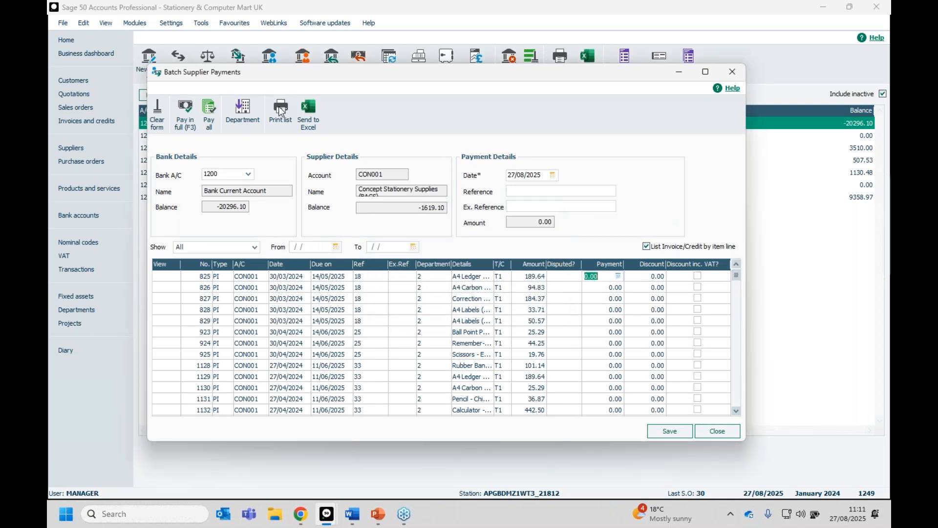
click(706, 72)
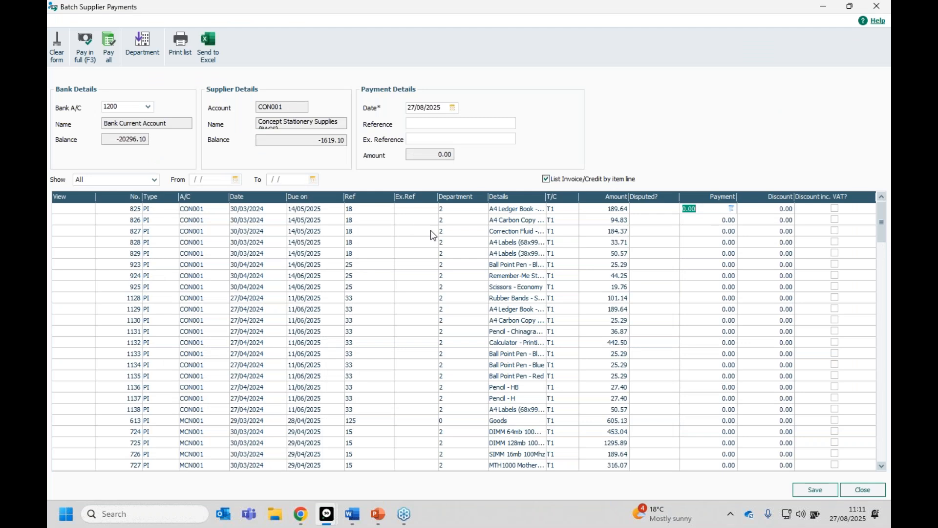
Filter the batch payment transactions to a date range from 01/06/2025 to 27/08/2025
click(153, 180)
click(107, 204)
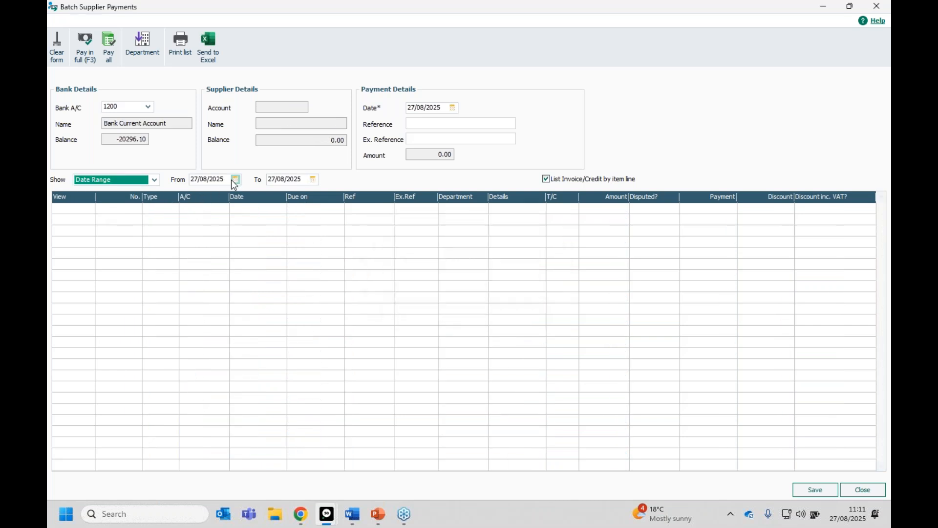
click(235, 179)
click(211, 192)
click(212, 192)
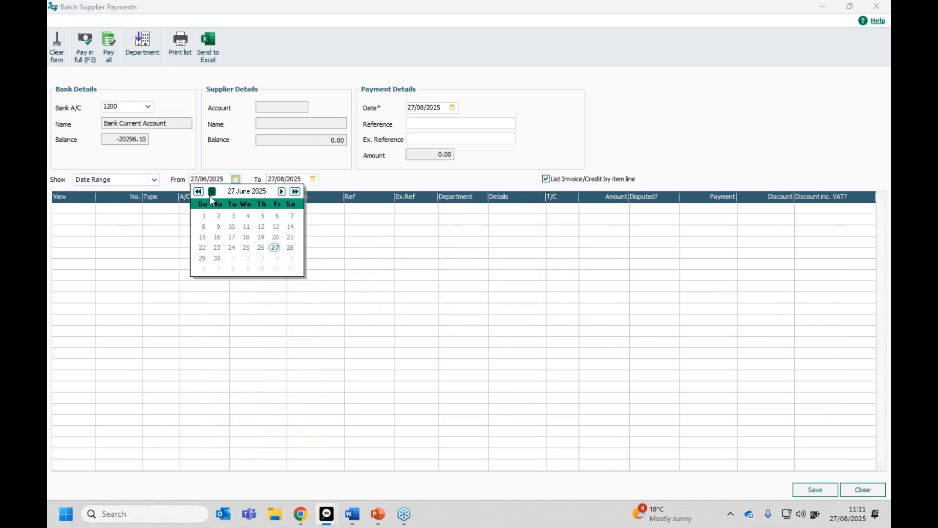
click(202, 215)
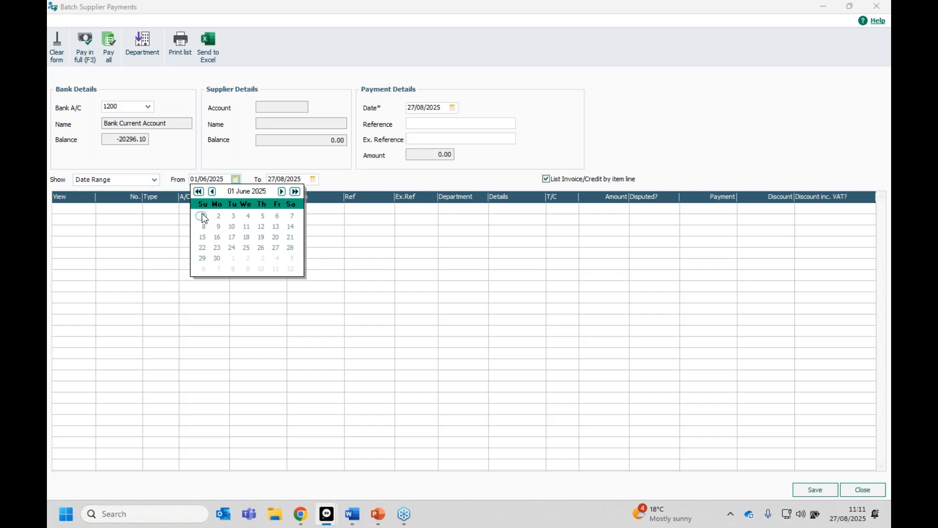
click(327, 186)
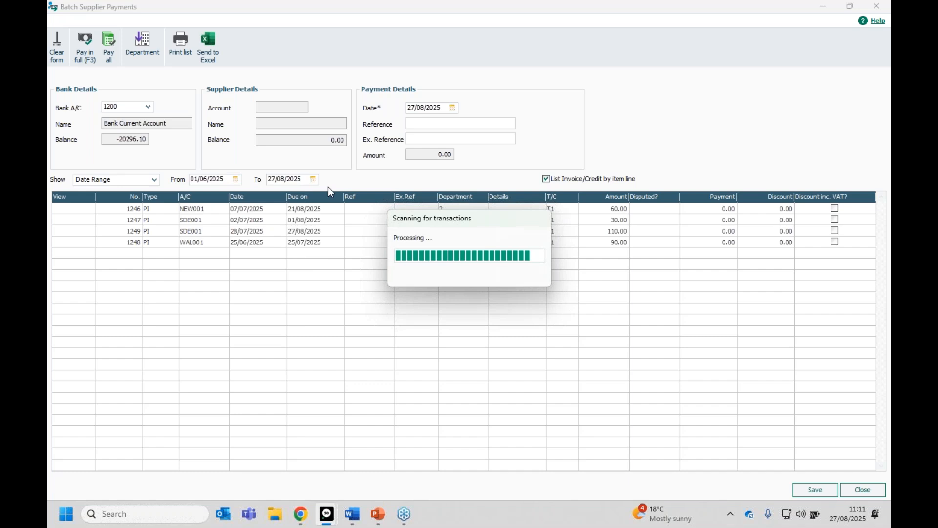
Pay the Newtown Builders Ltd invoice in full and save the batch supplier payment
click(705, 209)
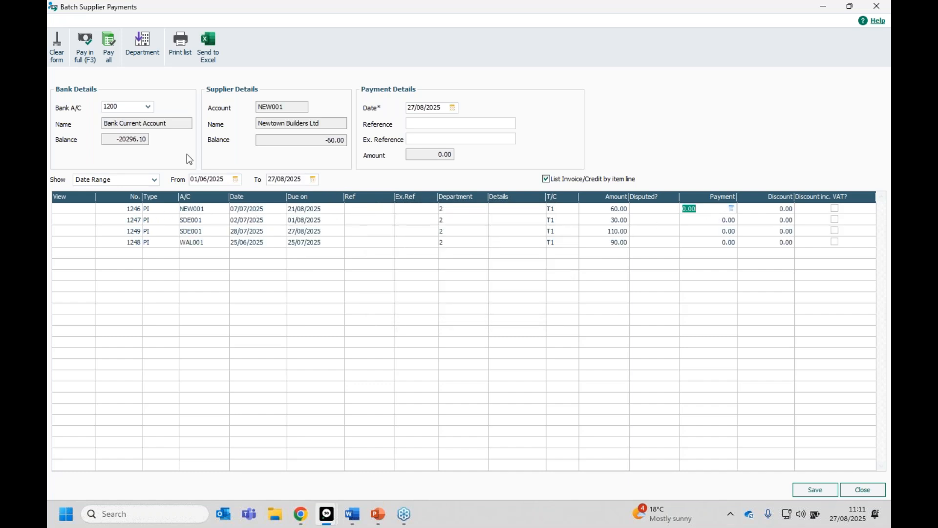
click(75, 39)
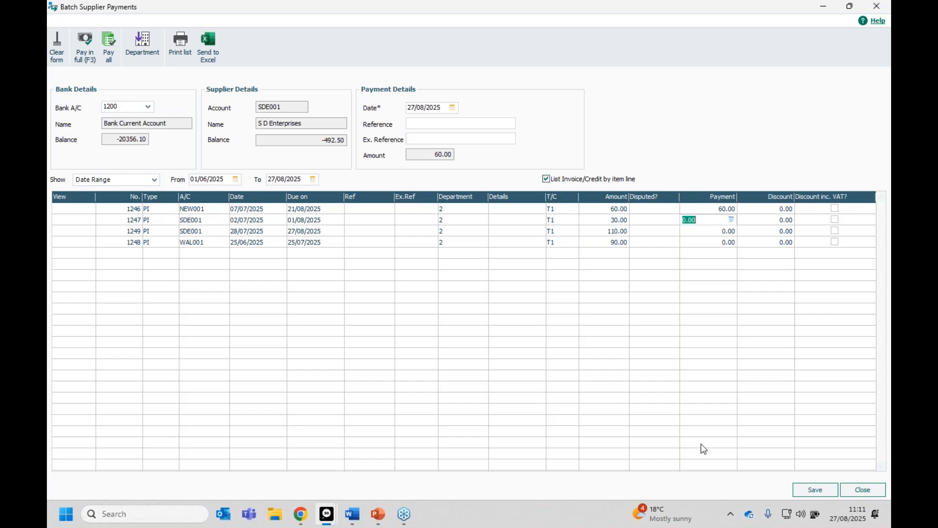
click(804, 488)
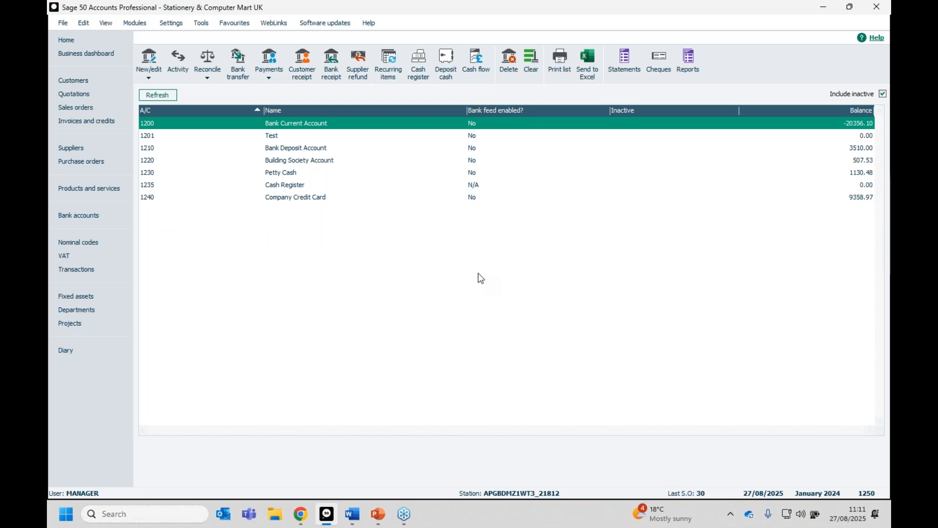
View the remittance printing layouts for the Newtown Builders Ltd payment of 27/08/2025, and close both remittance windows without printing
click(272, 79)
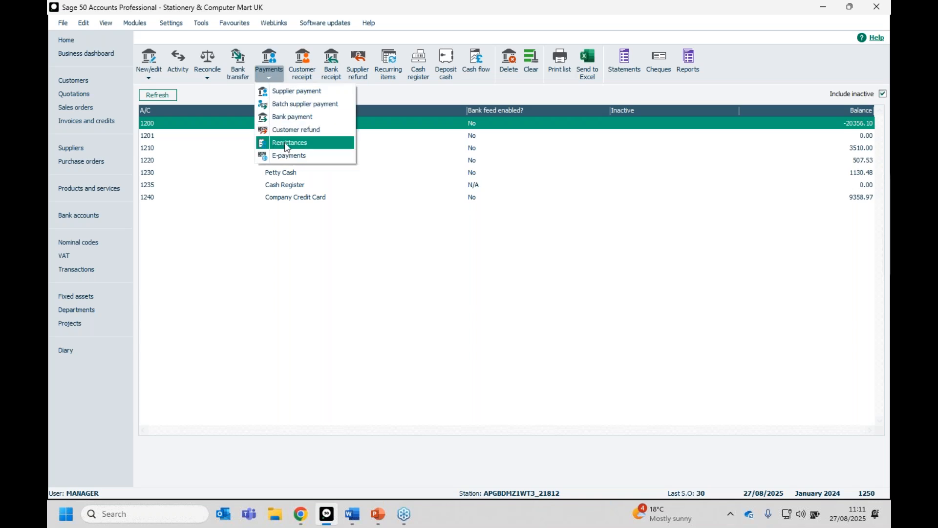
click(311, 142)
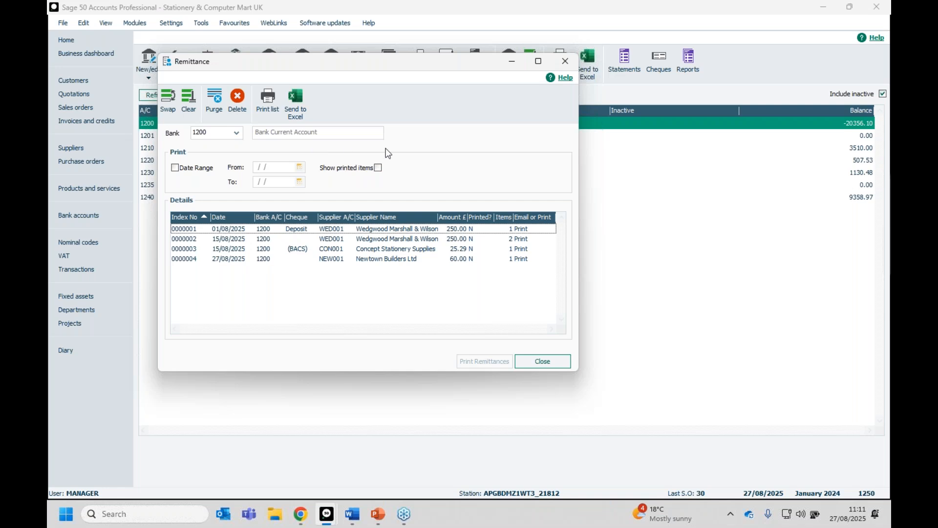
click(235, 259)
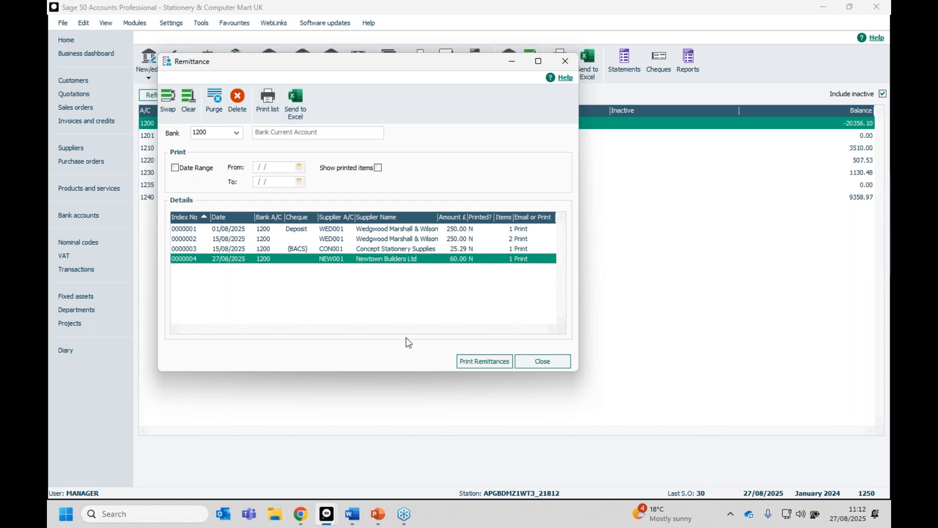
click(484, 361)
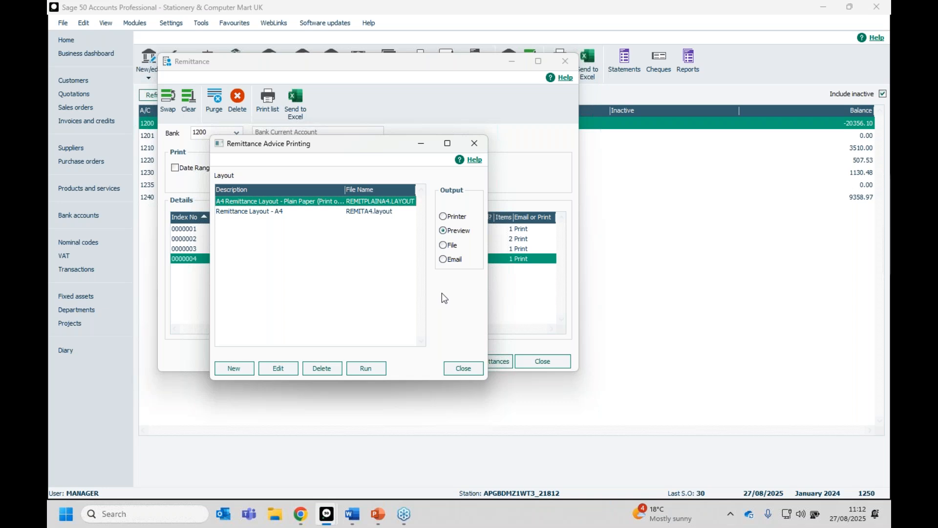
click(463, 368)
click(537, 362)
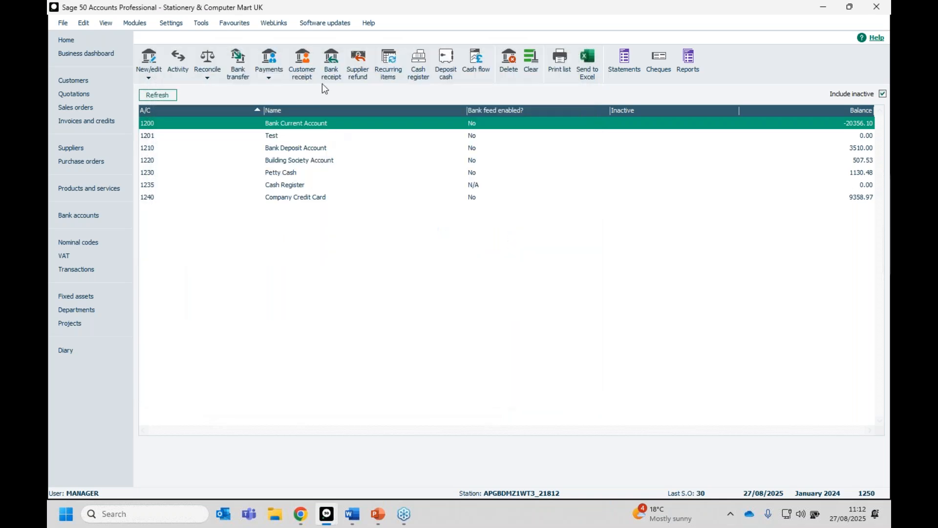
Reopen the batch supplier payments form, view the available transaction filters, and close it without recording a payment
click(264, 72)
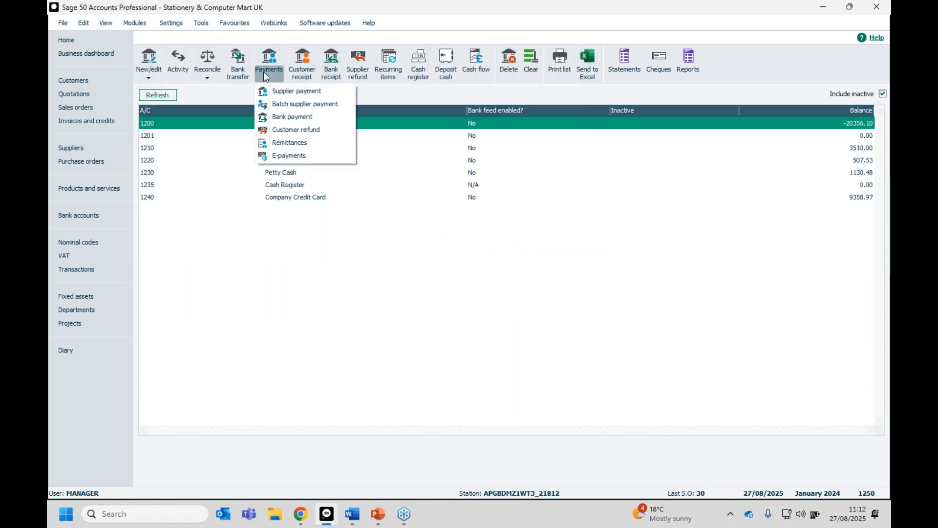
click(287, 103)
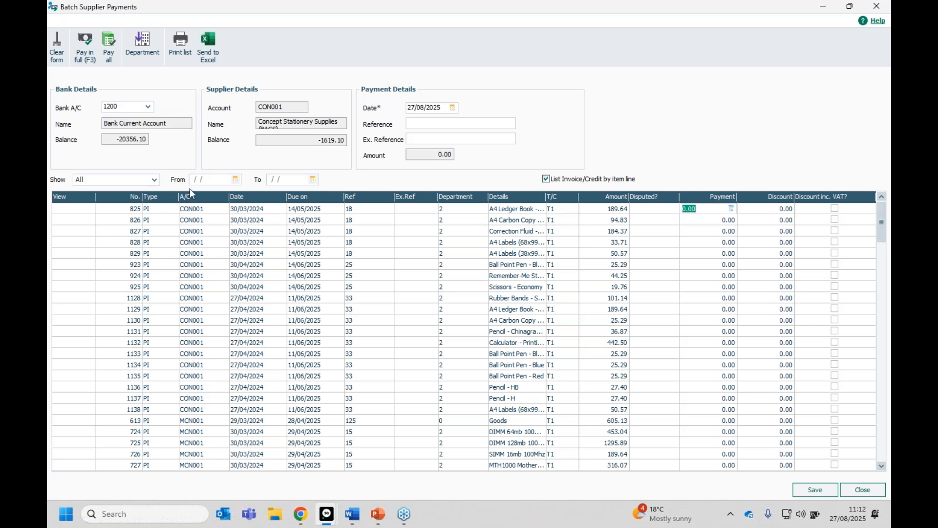
click(154, 182)
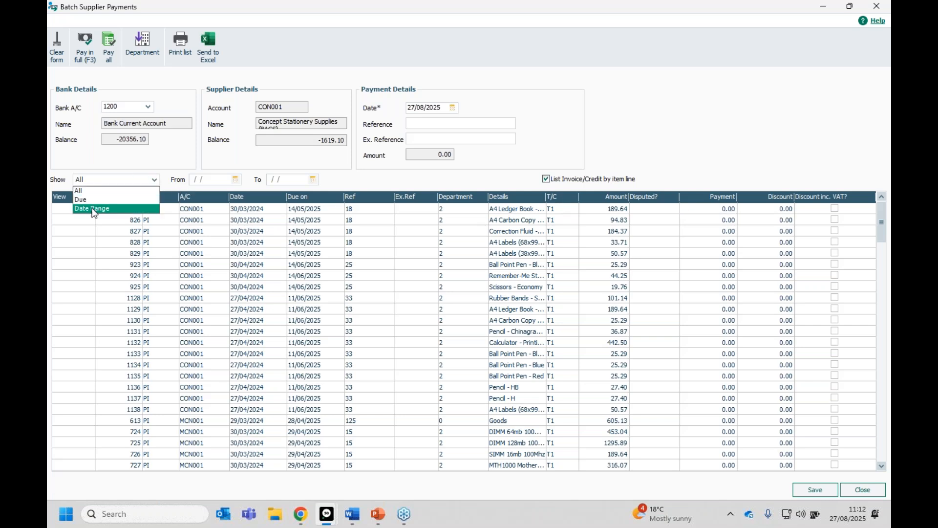
click(238, 180)
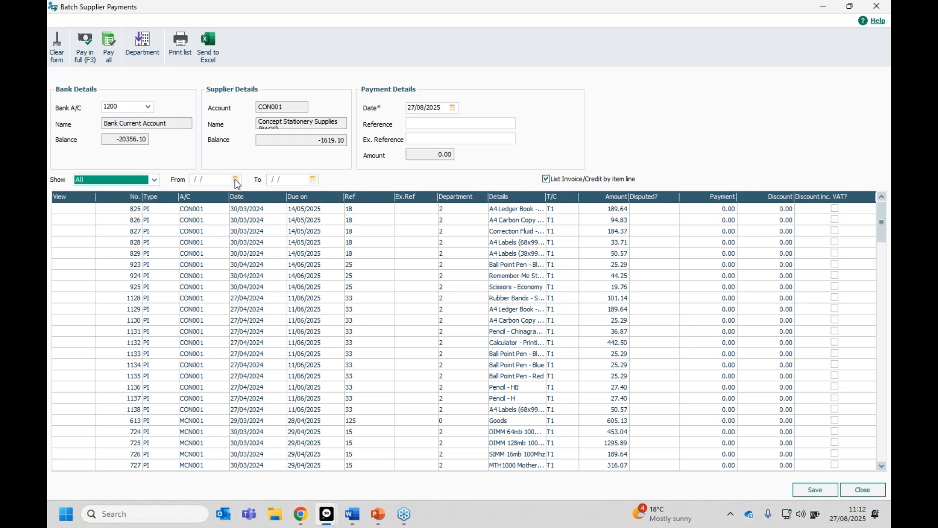
key(Tab)
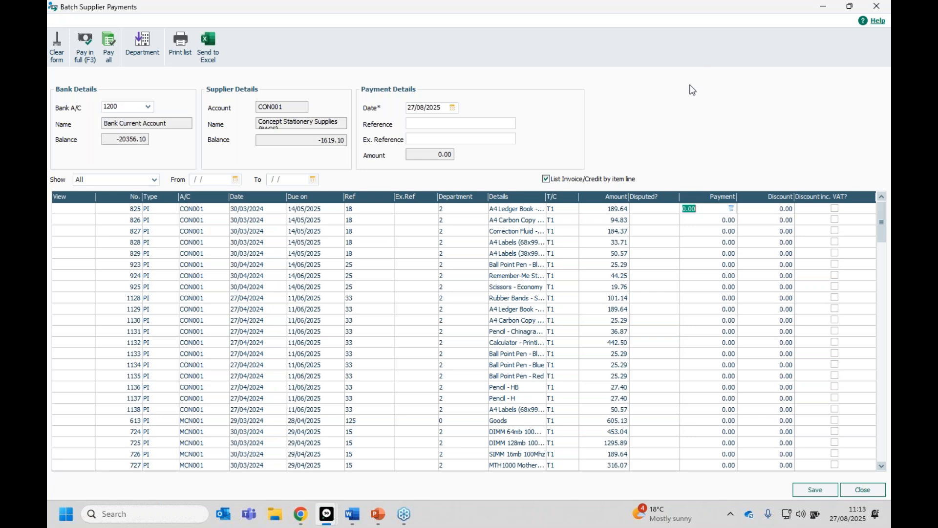
click(875, 8)
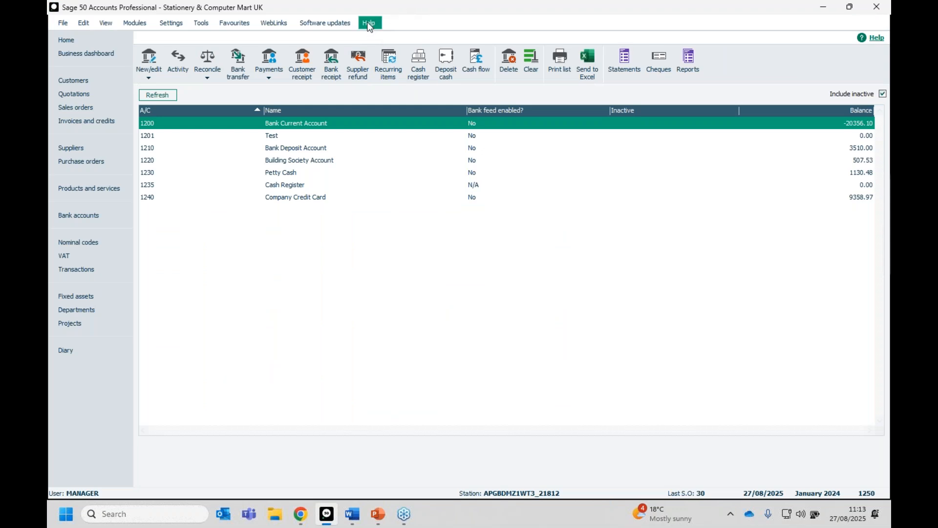
View the program's About information, returning to the home page before switching to PowerPoint
click(369, 25)
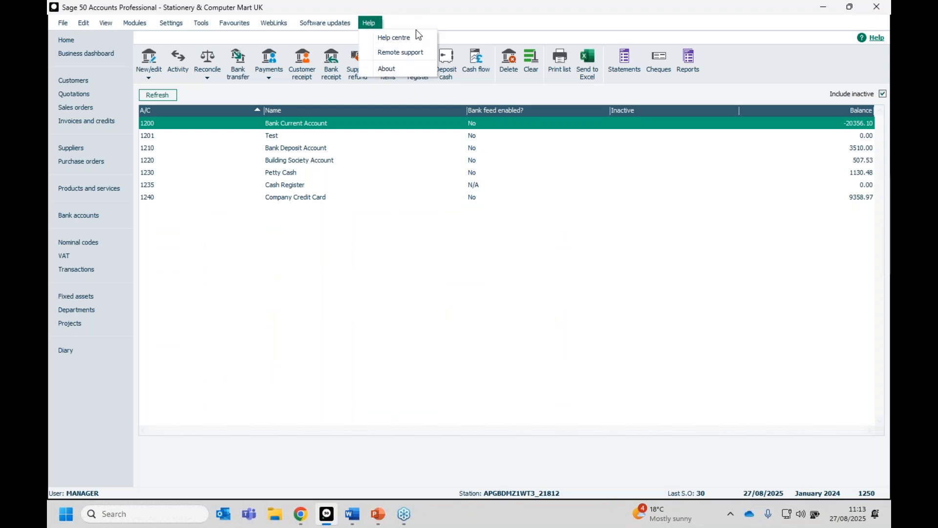
click(369, 69)
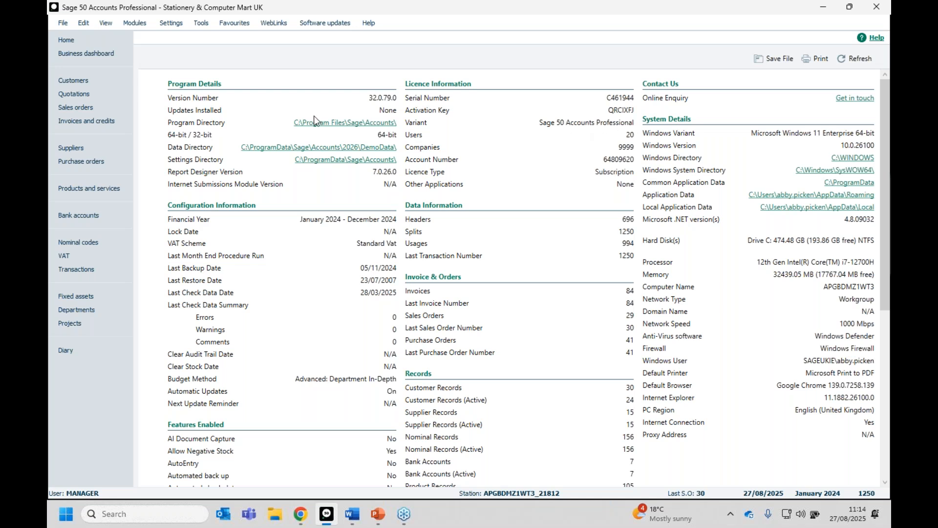
click(69, 39)
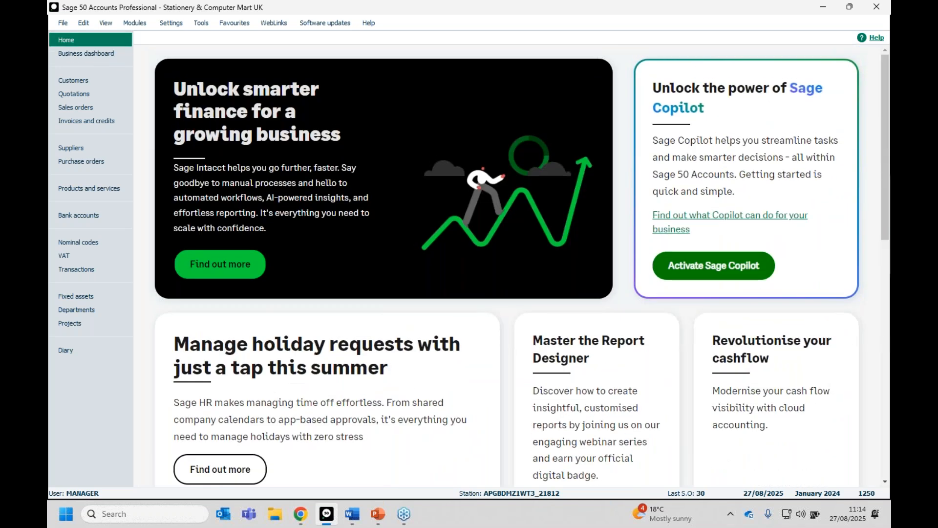
key(alt+Tab)
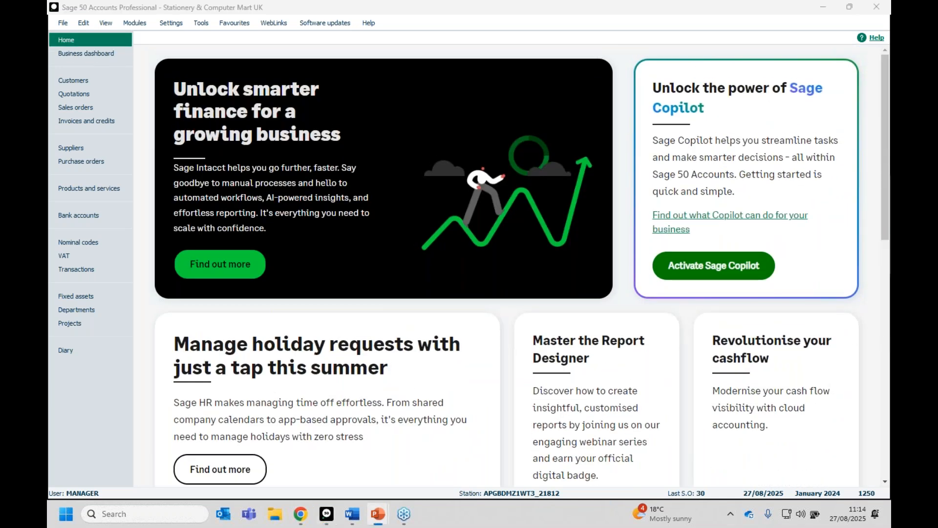